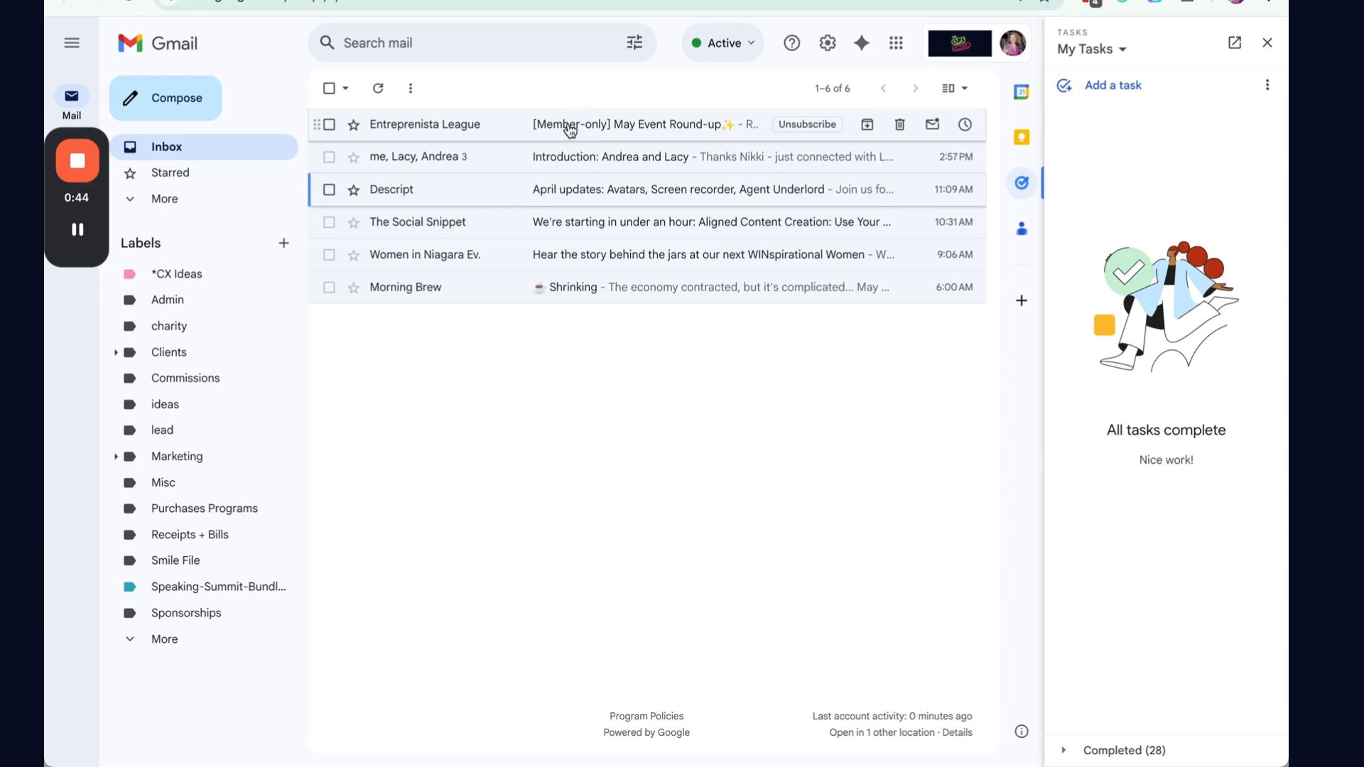
# Turn the Entreprenista League "May Event Round-up" email into a task and title it "RSVP to the event".
pyautogui.moveTo(563, 128); pyautogui.dragTo(1140, 140)
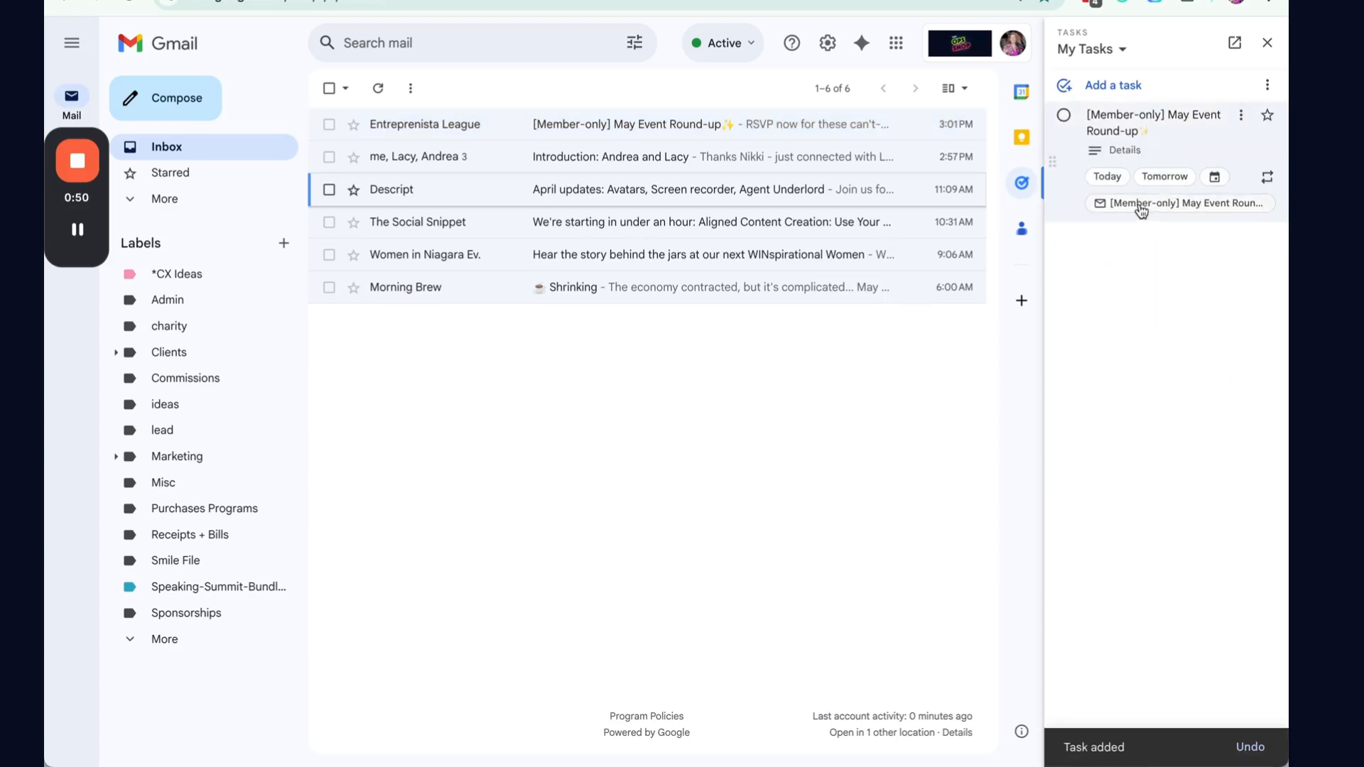
pyautogui.moveTo(1169, 136); pyautogui.dragTo(1067, 112)
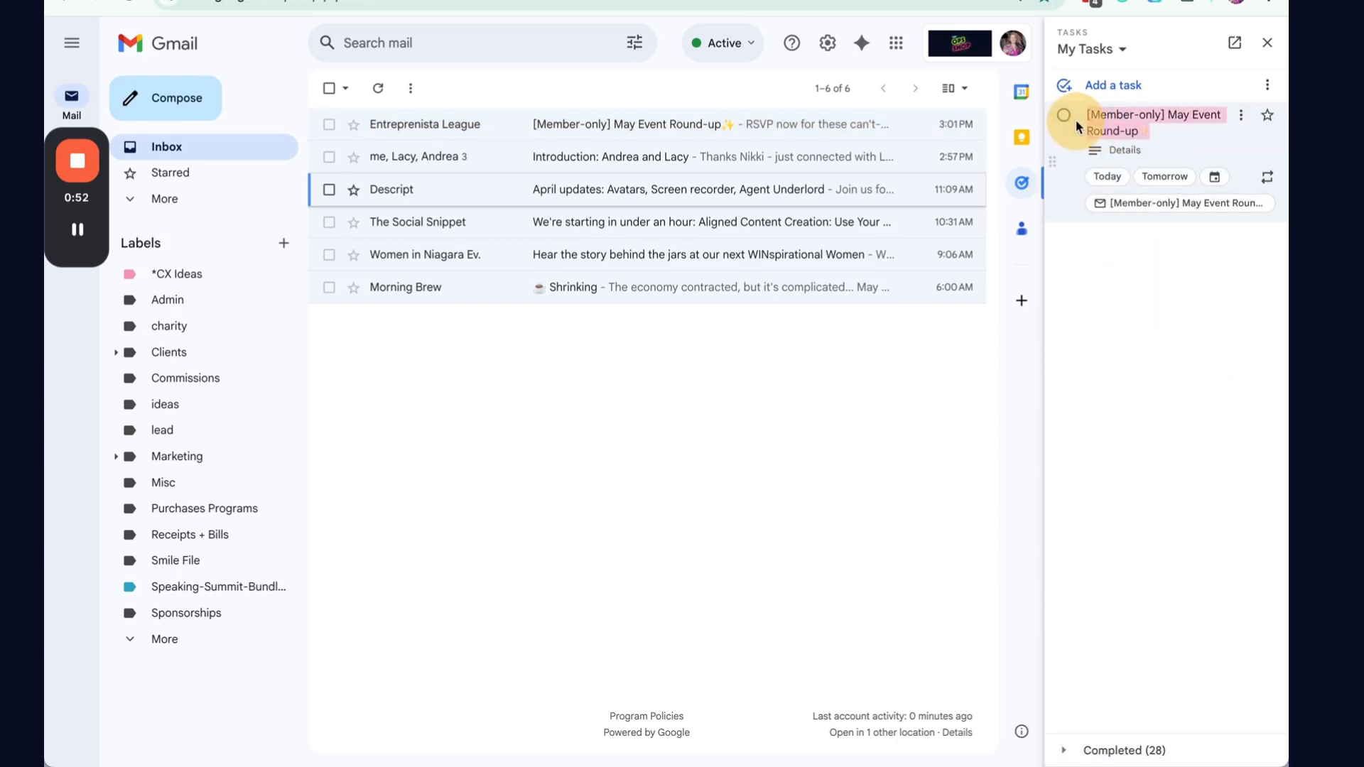
pyautogui.write('RSVP')
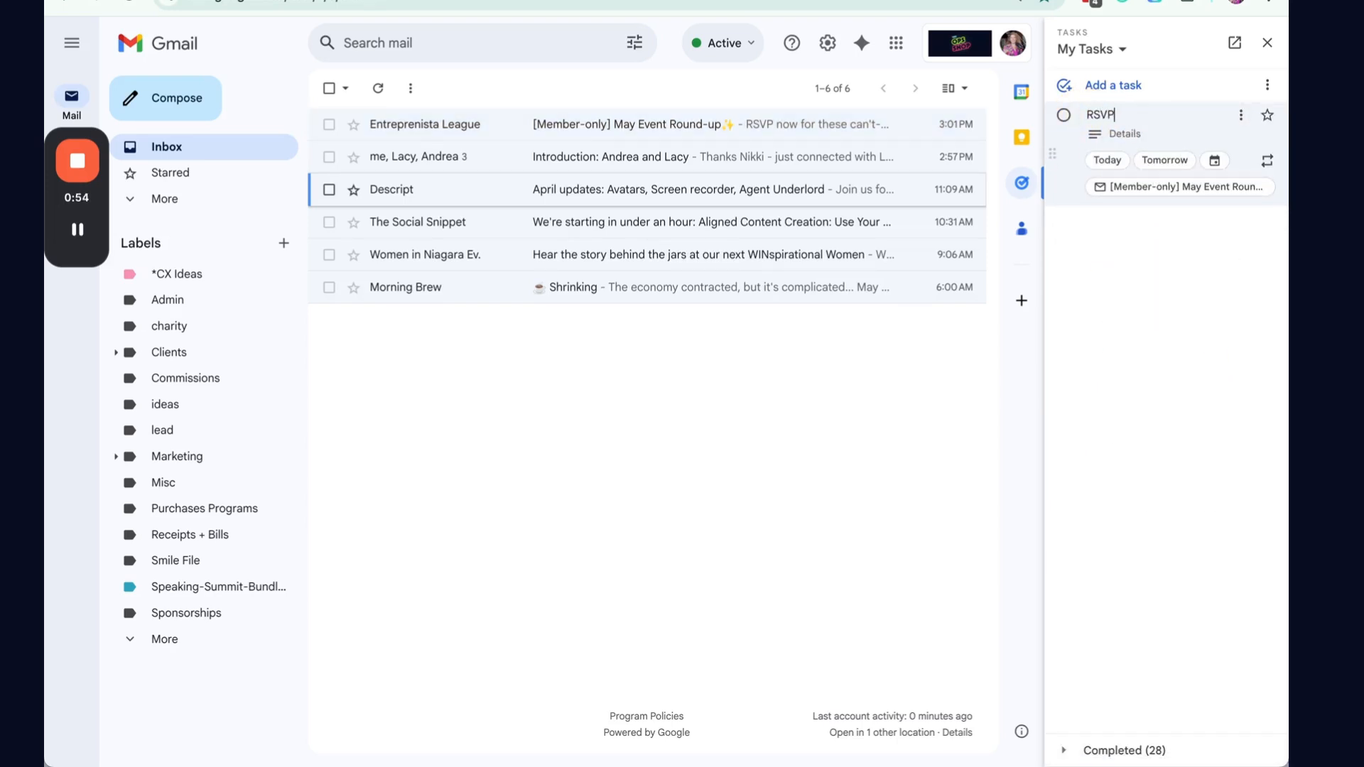
pyautogui.write(' to t')
pyautogui.write('he event')
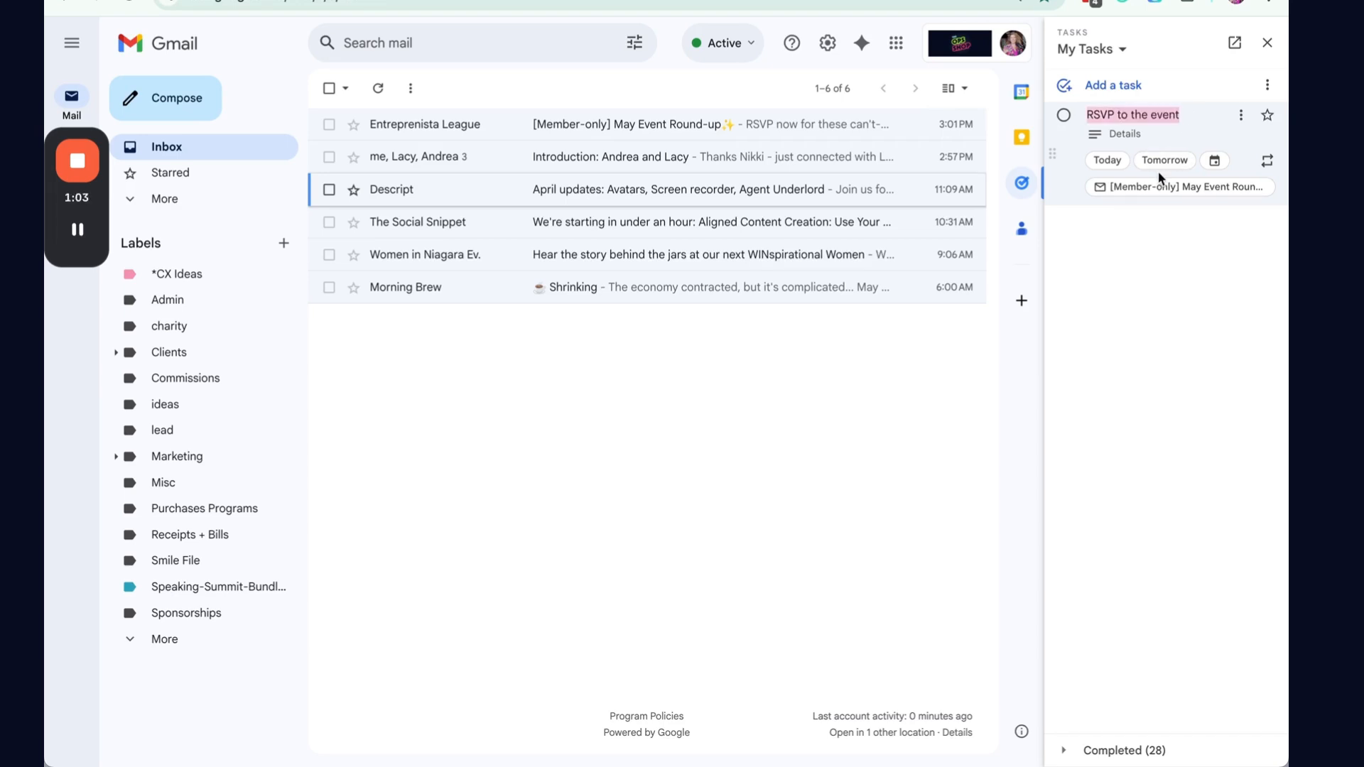
# Schedule the "RSVP to the event" task for May 1 at 3:30 PM.
pyautogui.click(1214, 160)
pyautogui.click(1158, 446)
pyautogui.scroll(-1, 1154, 368)
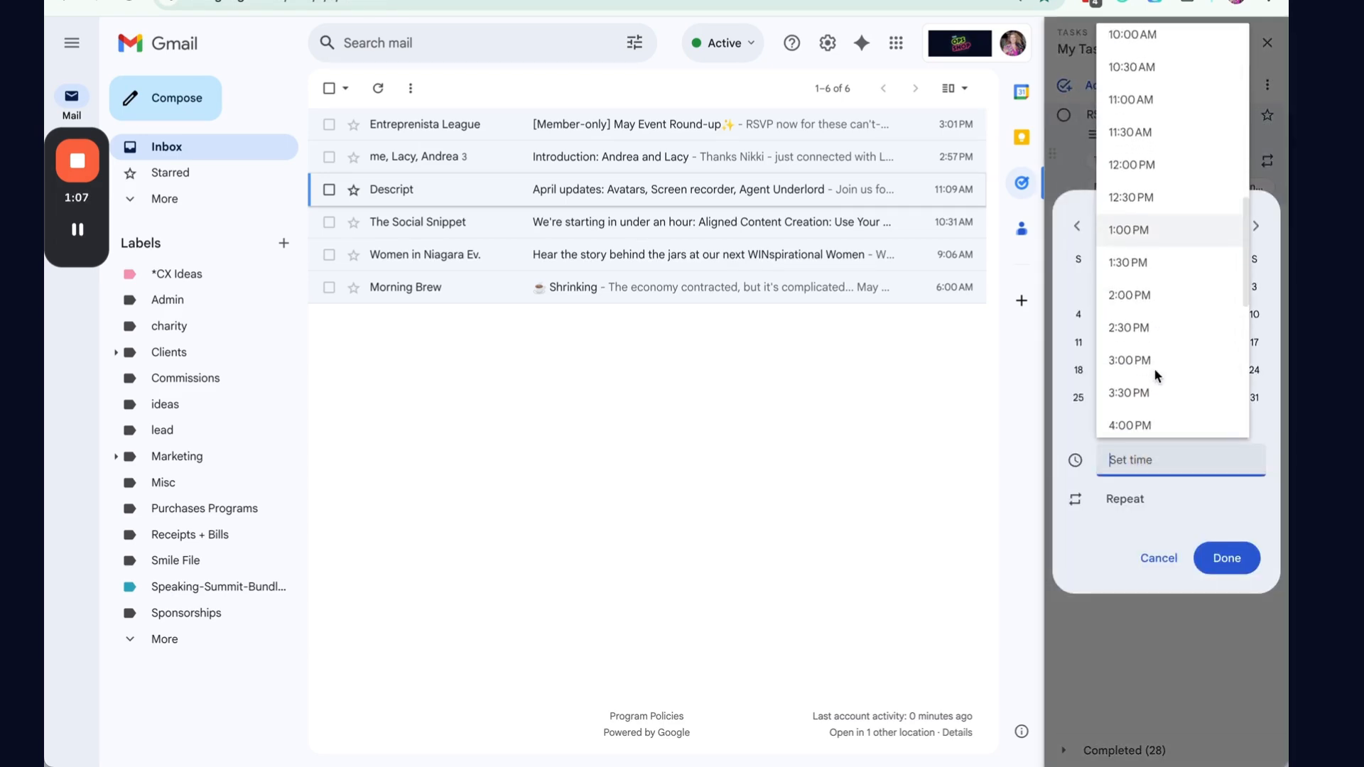
pyautogui.click(1155, 384)
pyautogui.click(1227, 557)
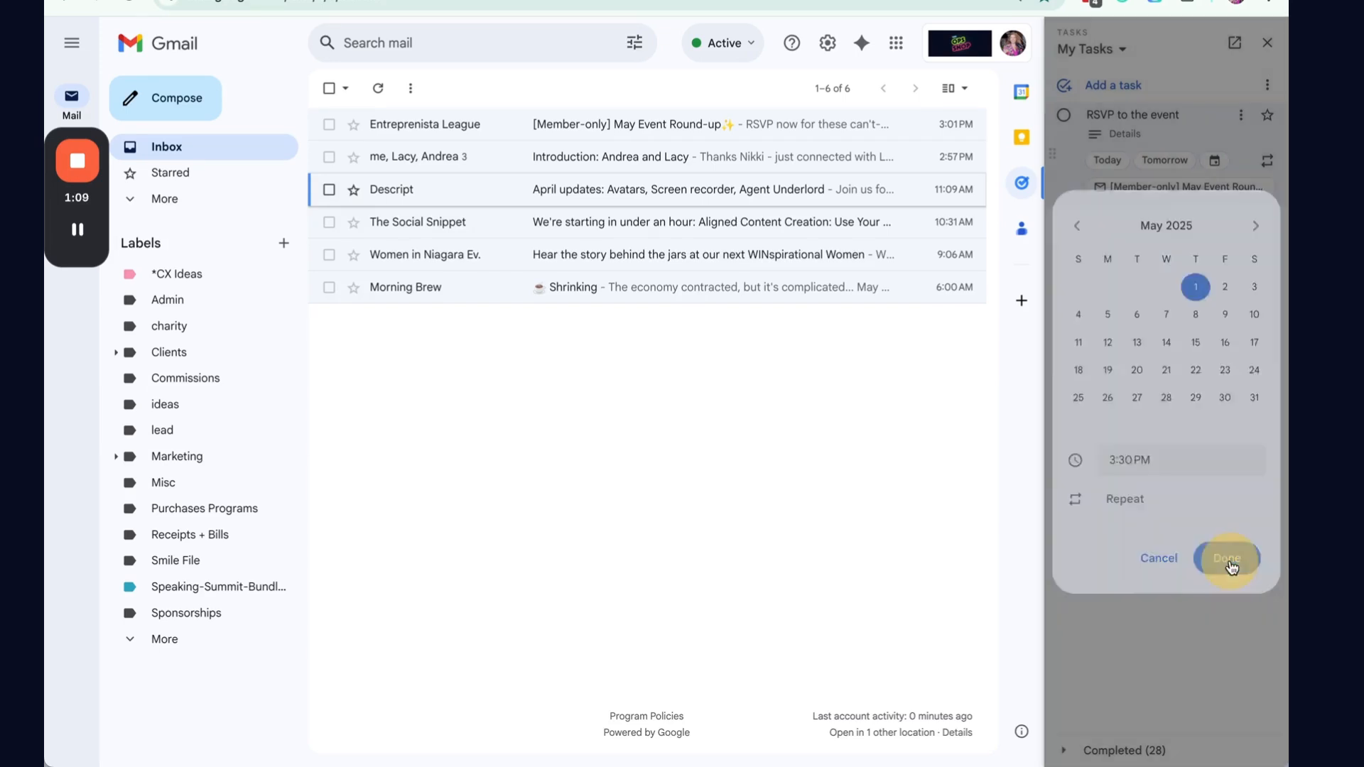
pyautogui.click(1169, 331)
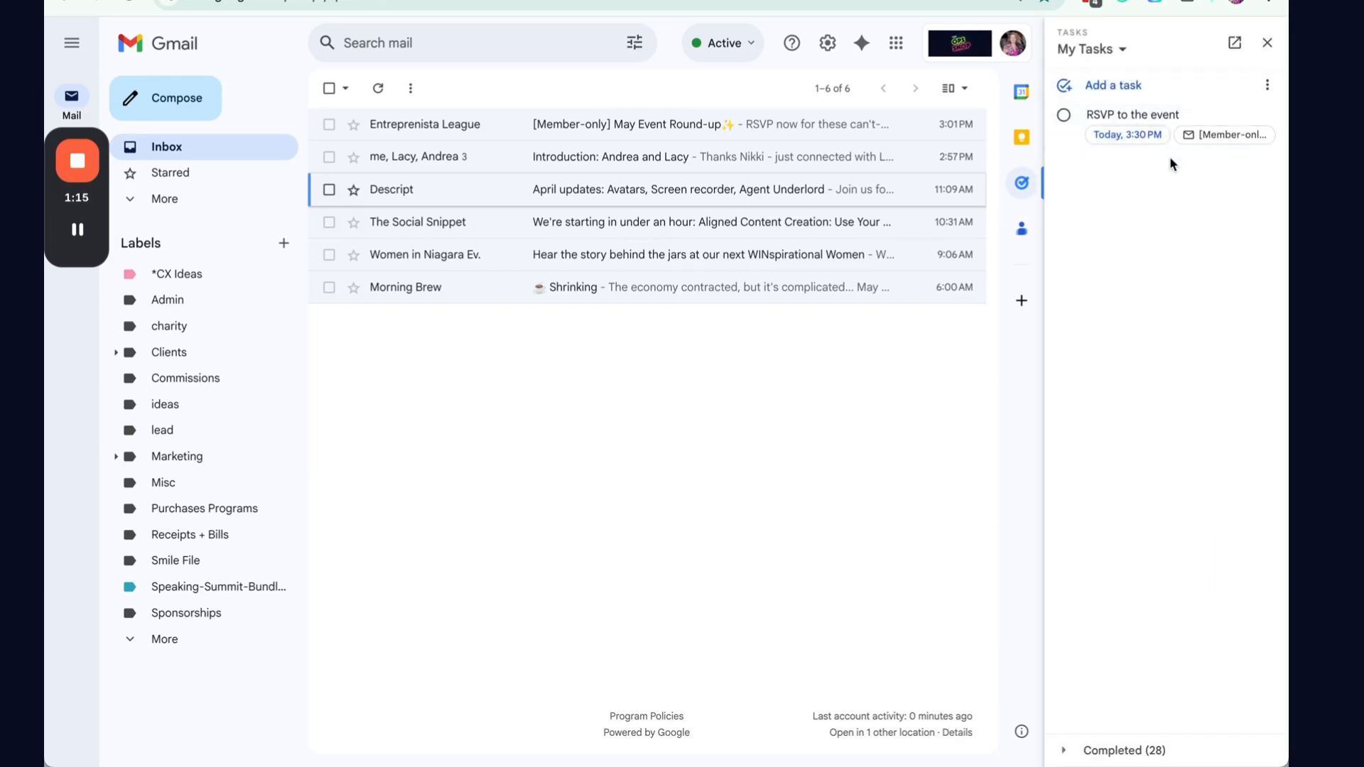
# Archive the Entreprenista League email and check the email link kept in the "RSVP to the event" task.
pyautogui.click(329, 124)
pyautogui.click(378, 90)
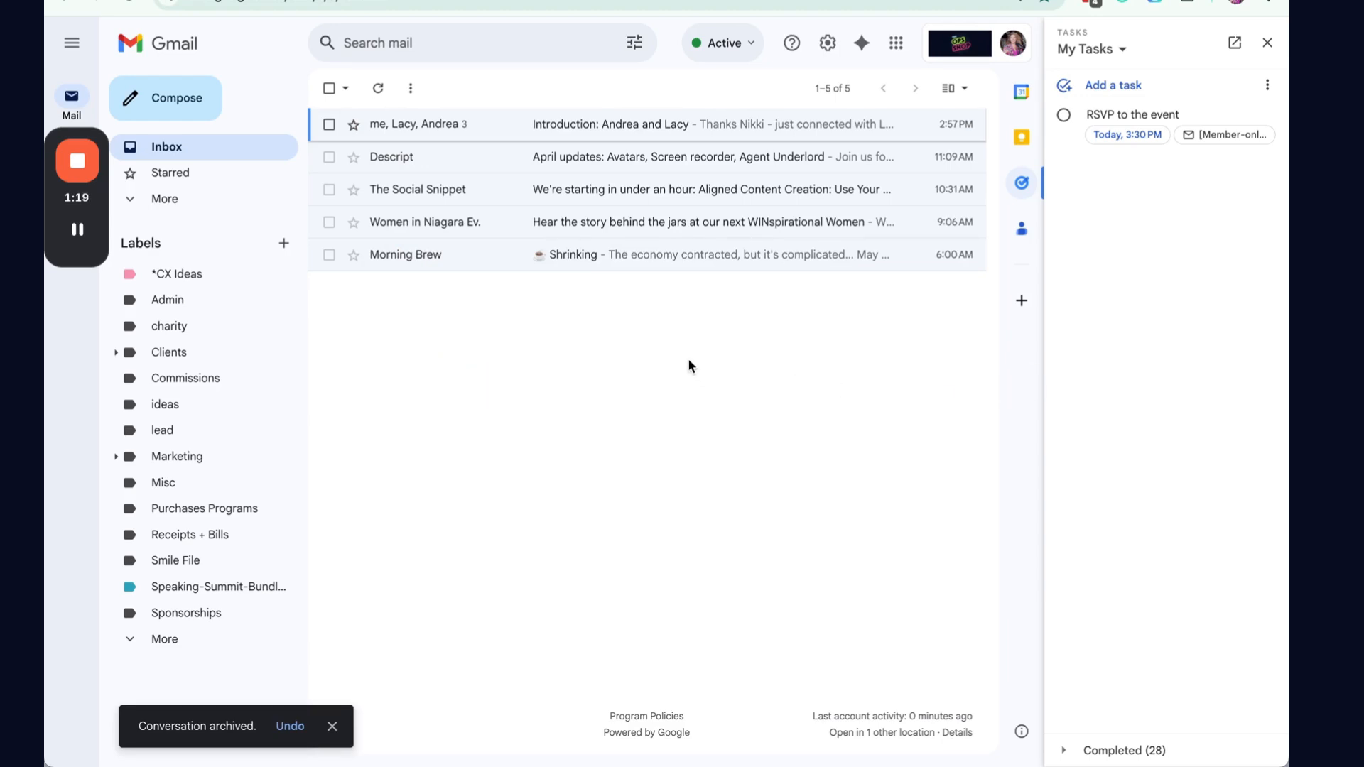
pyautogui.click(1183, 107)
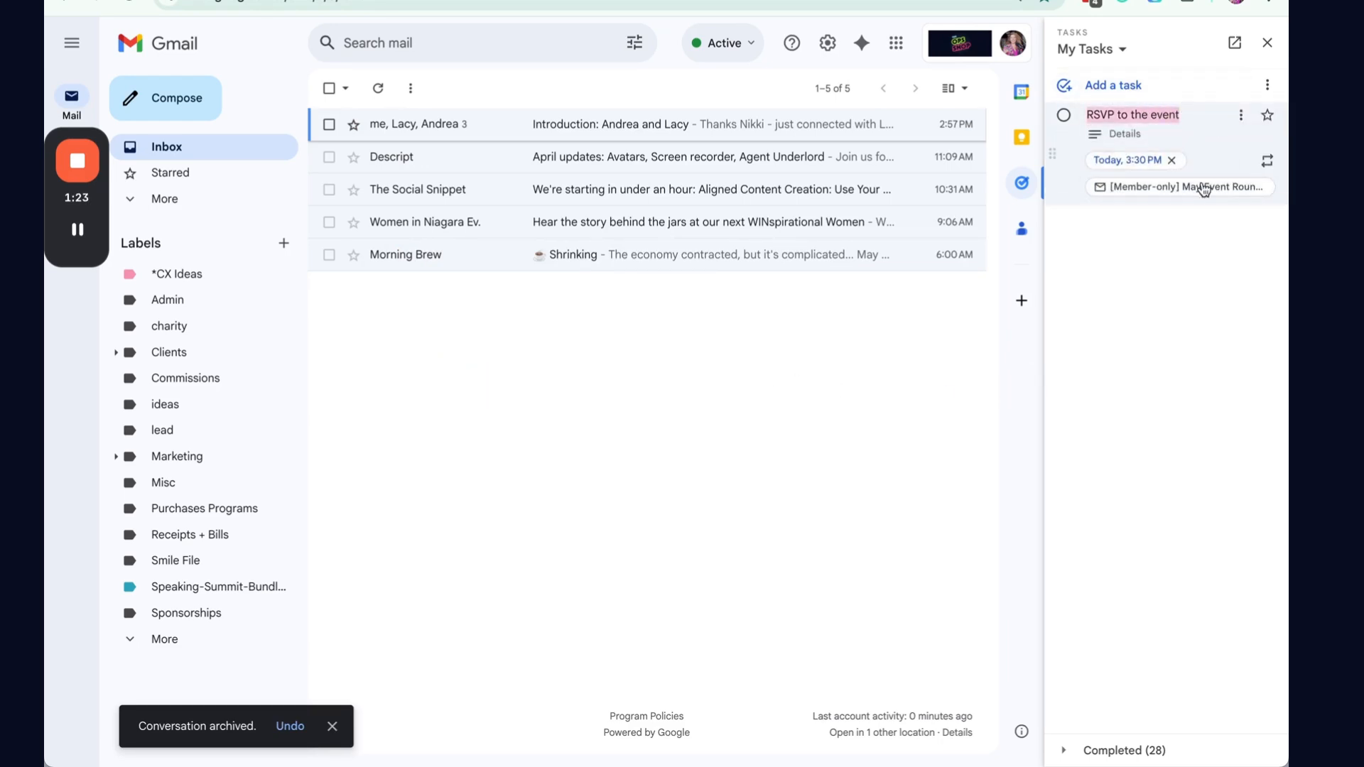
pyautogui.click(1170, 193)
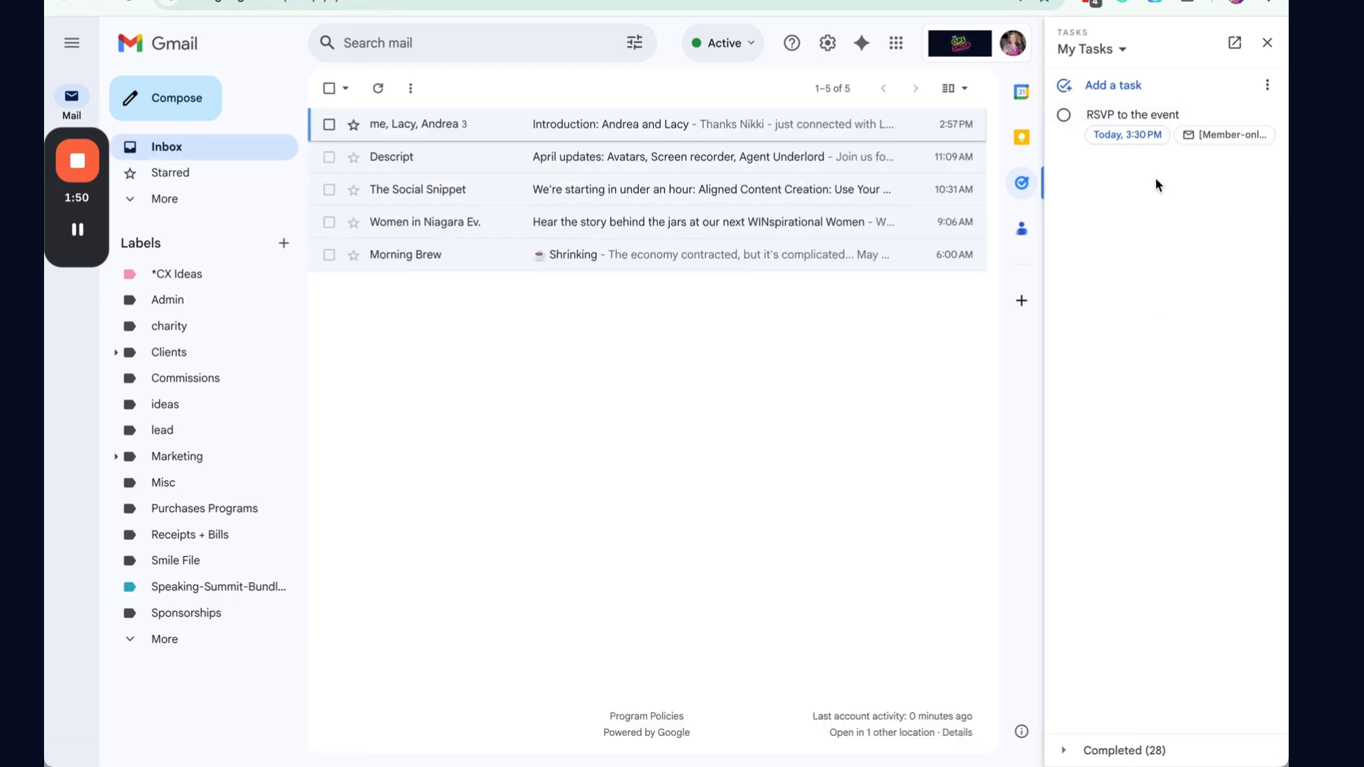
# Star the "RSVP to the event" task and show the Starred task list.
pyautogui.moveTo(1208, 123)
pyautogui.click(1268, 116)
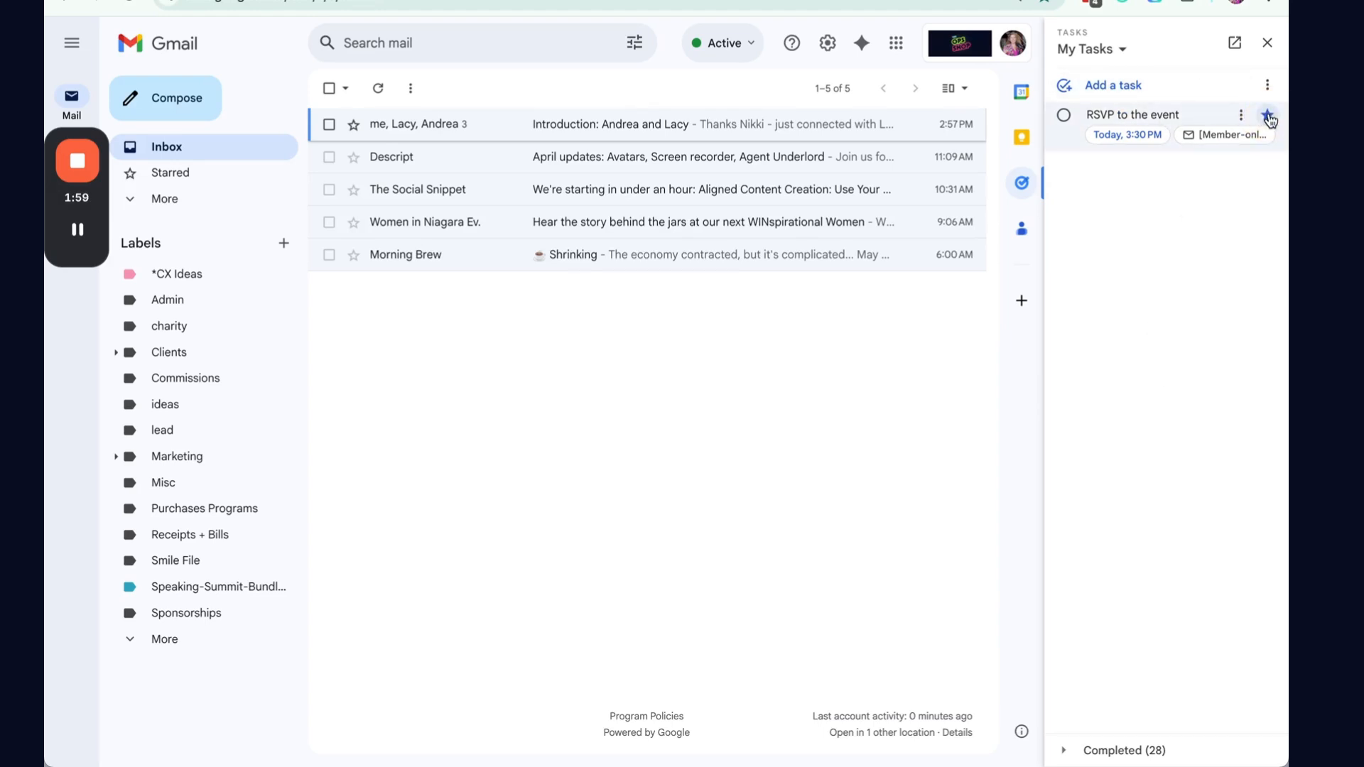
pyautogui.click(1121, 50)
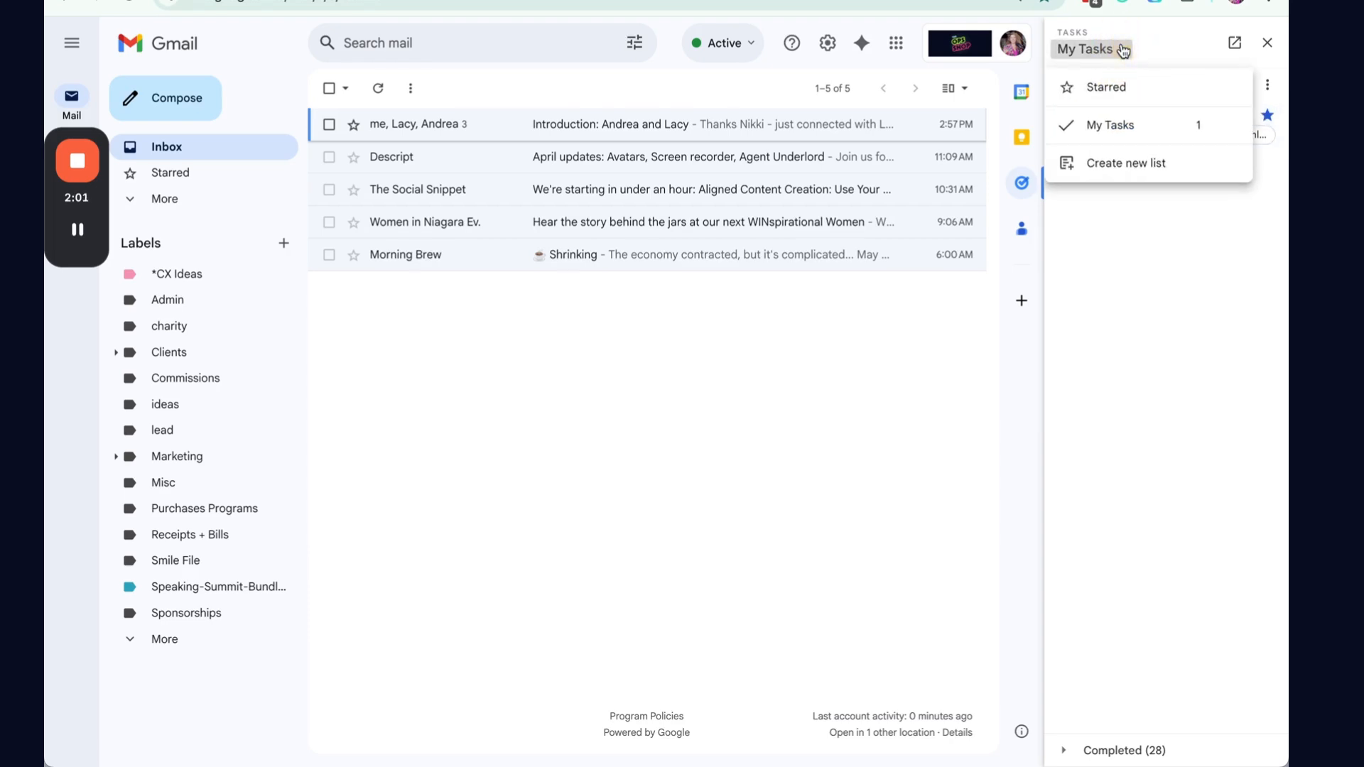
pyautogui.click(1105, 88)
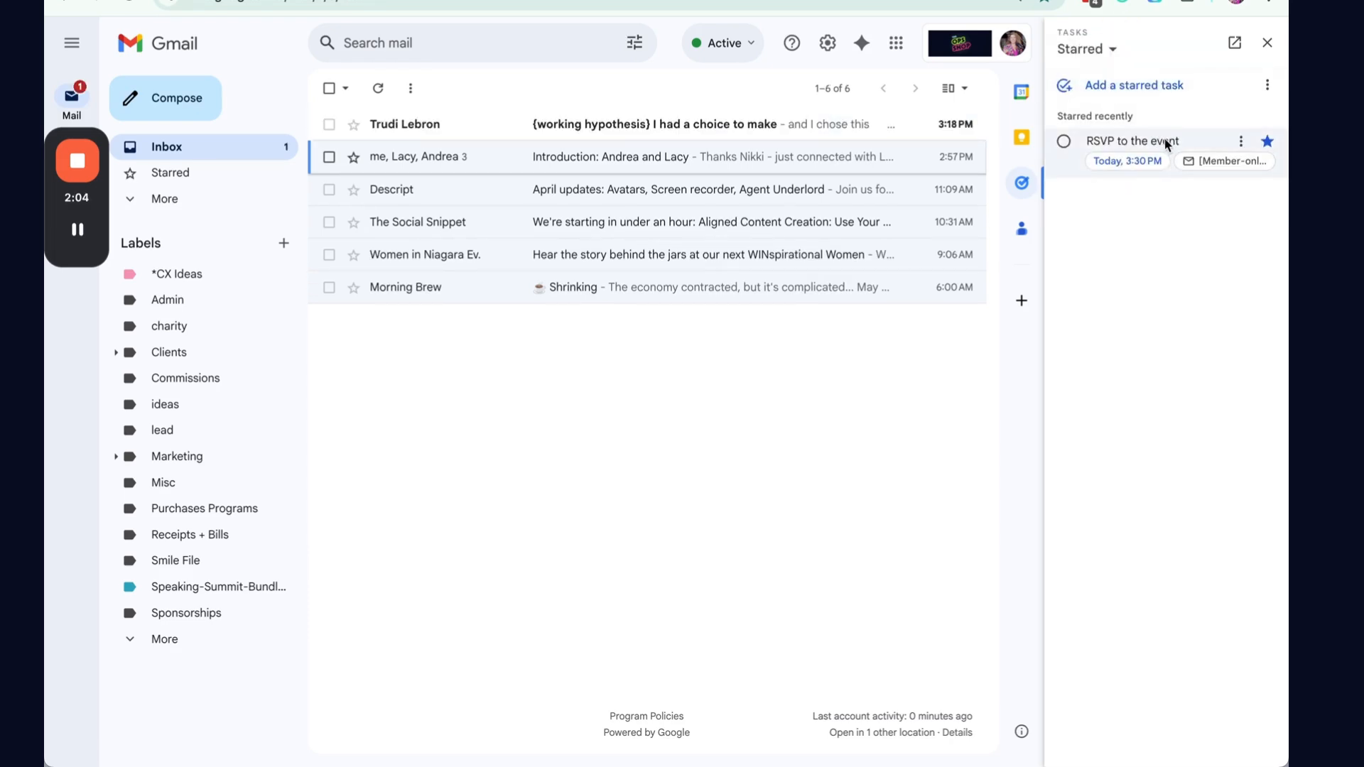
# Create a new task list named "Personal" and return to the My Tasks list.
pyautogui.click(1093, 51)
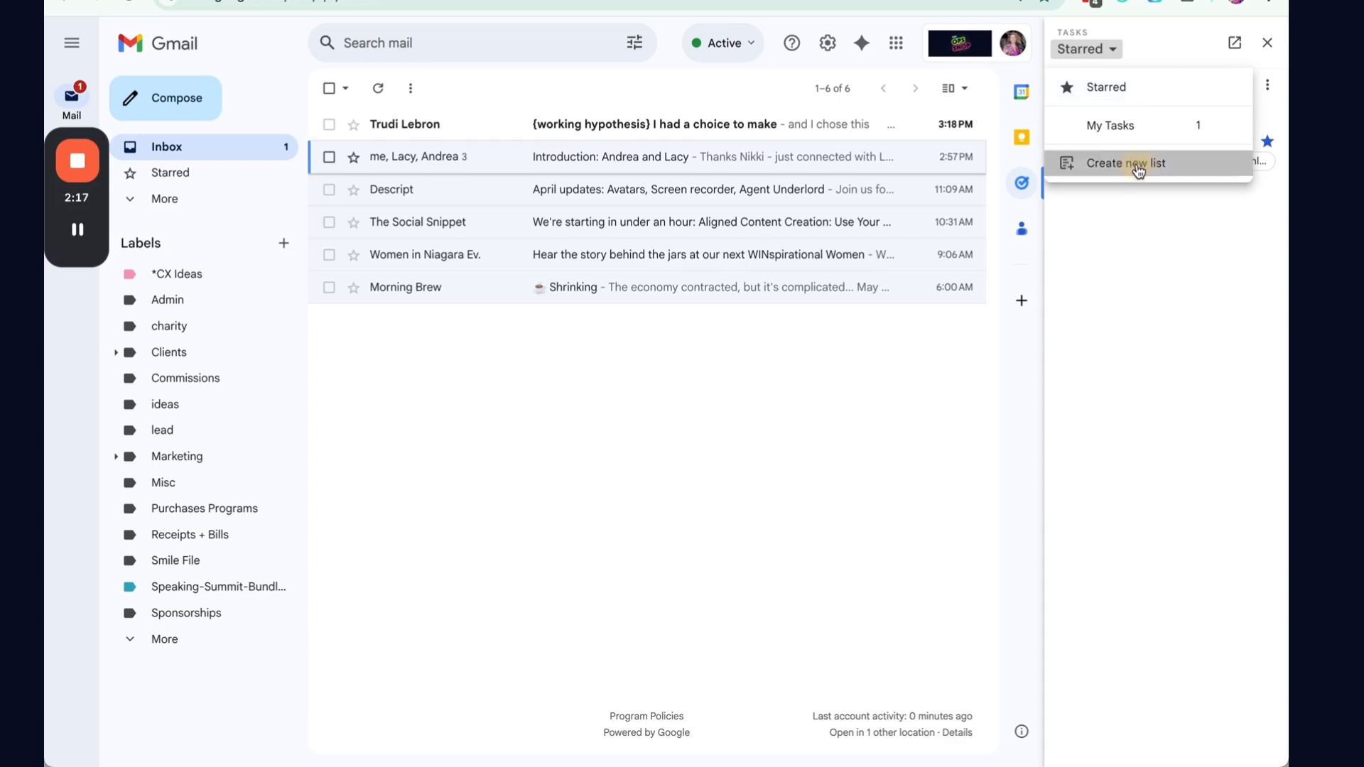
pyautogui.click(1134, 164)
pyautogui.write('Personal')
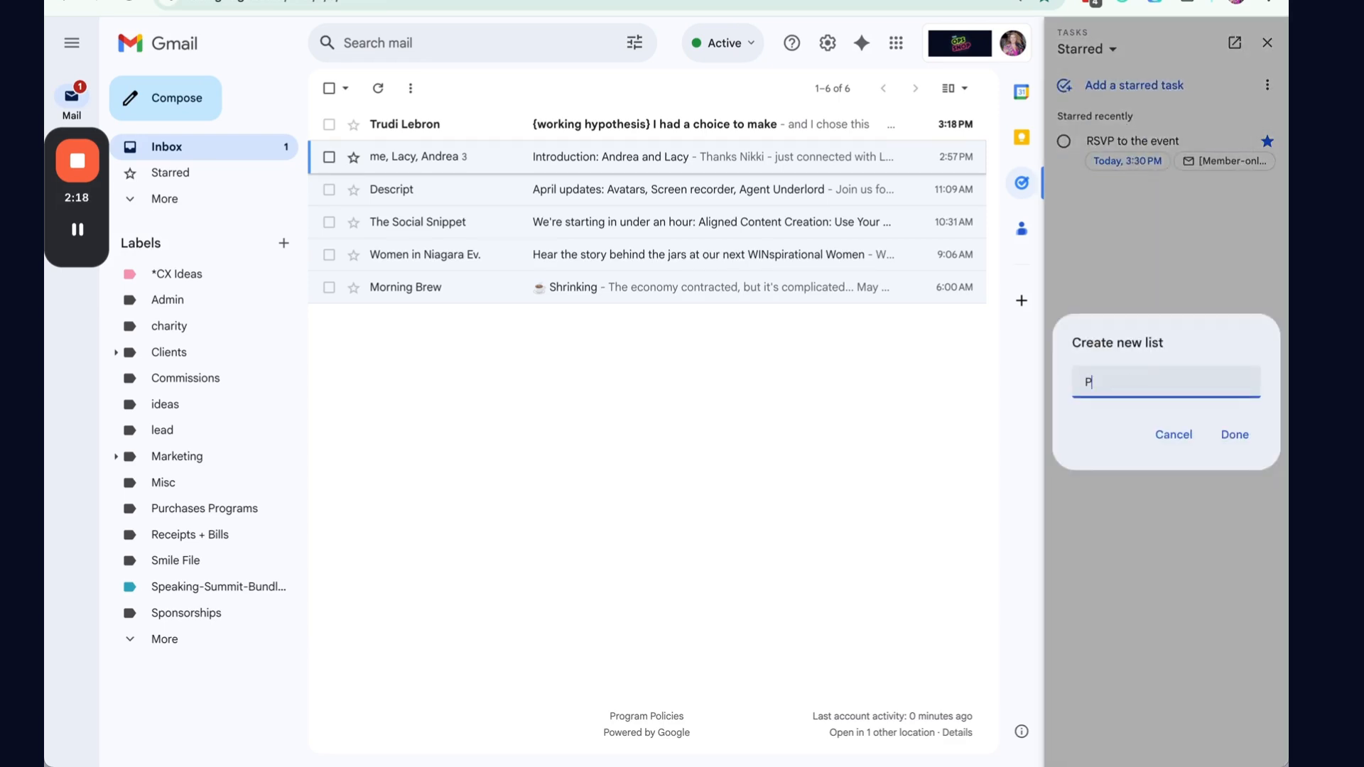
pyautogui.click(1233, 434)
pyautogui.click(1116, 123)
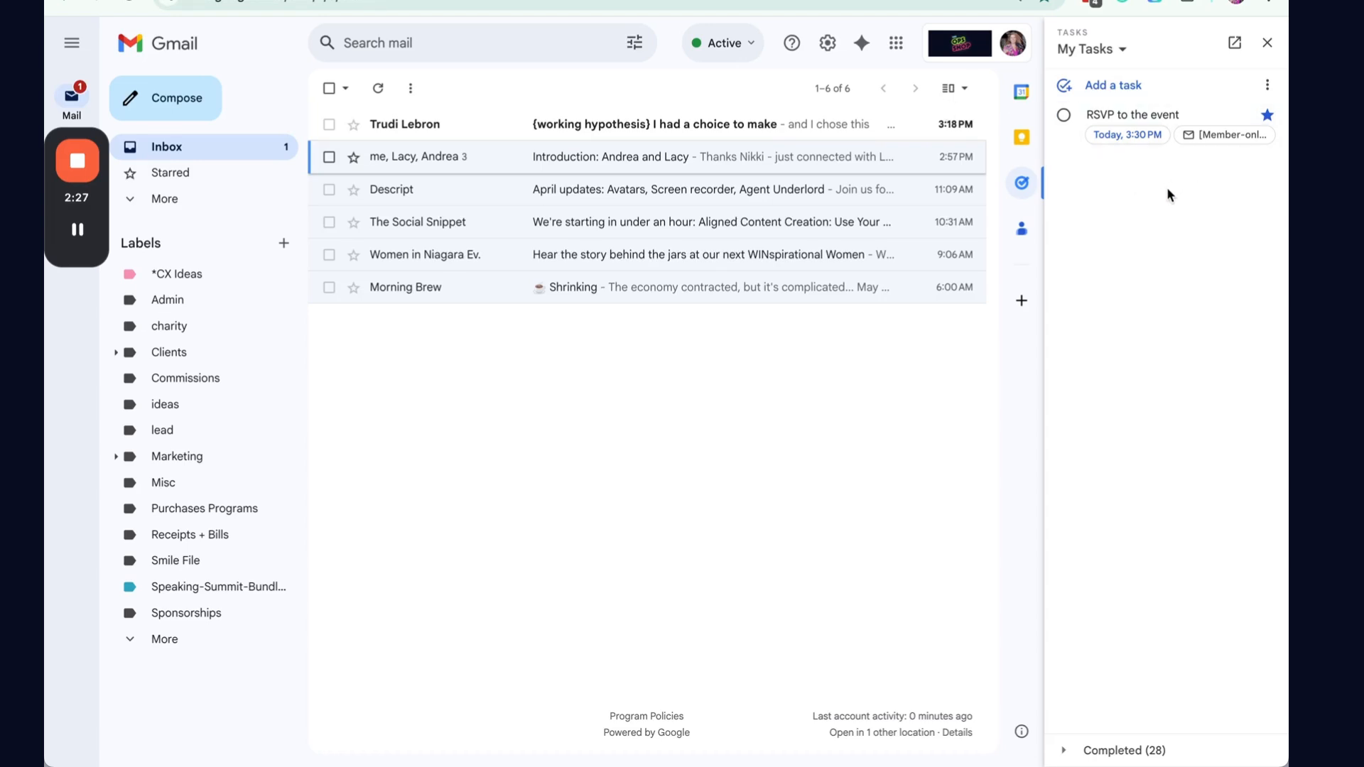
# Add the Descript "April updates" email as a task in My Tasks, due May 15 at 1:30 PM.
pyautogui.moveTo(630, 201); pyautogui.dragTo(1111, 152)
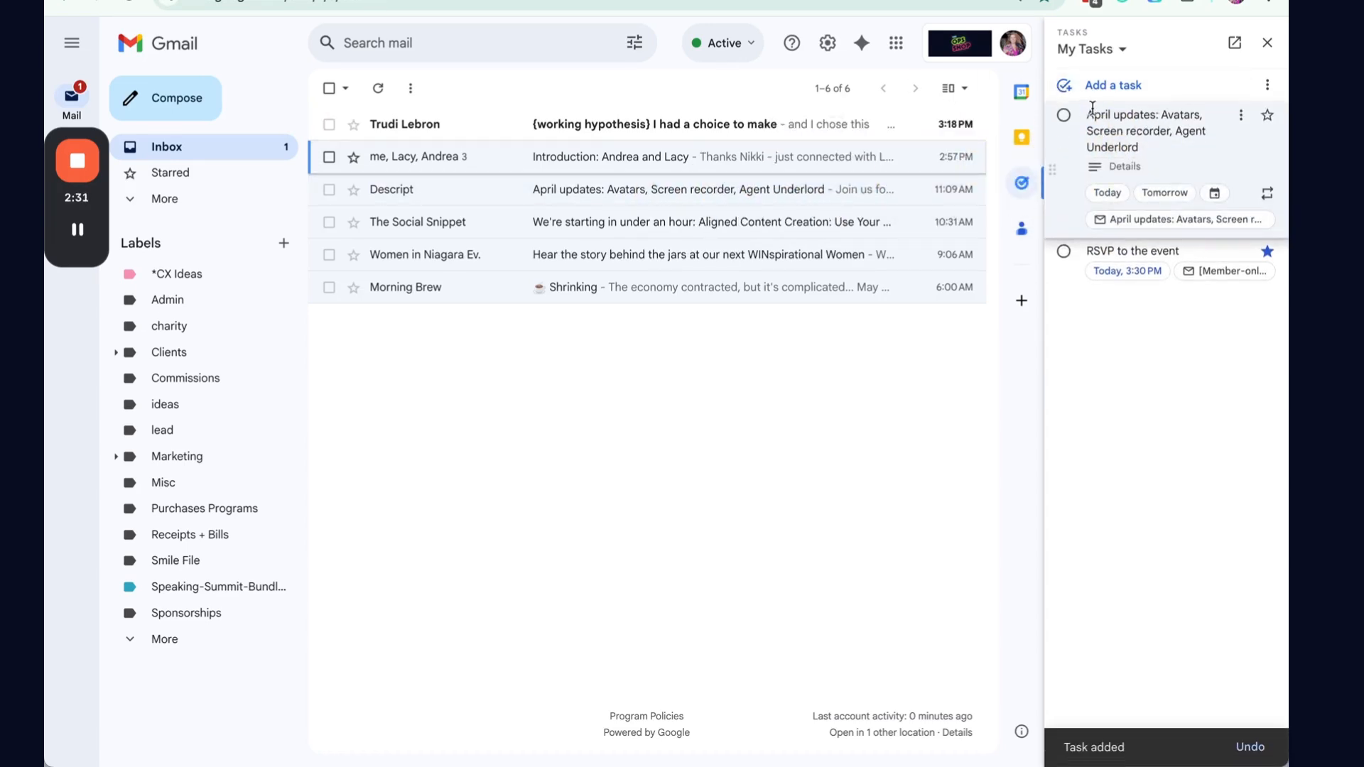
pyautogui.click(1126, 168)
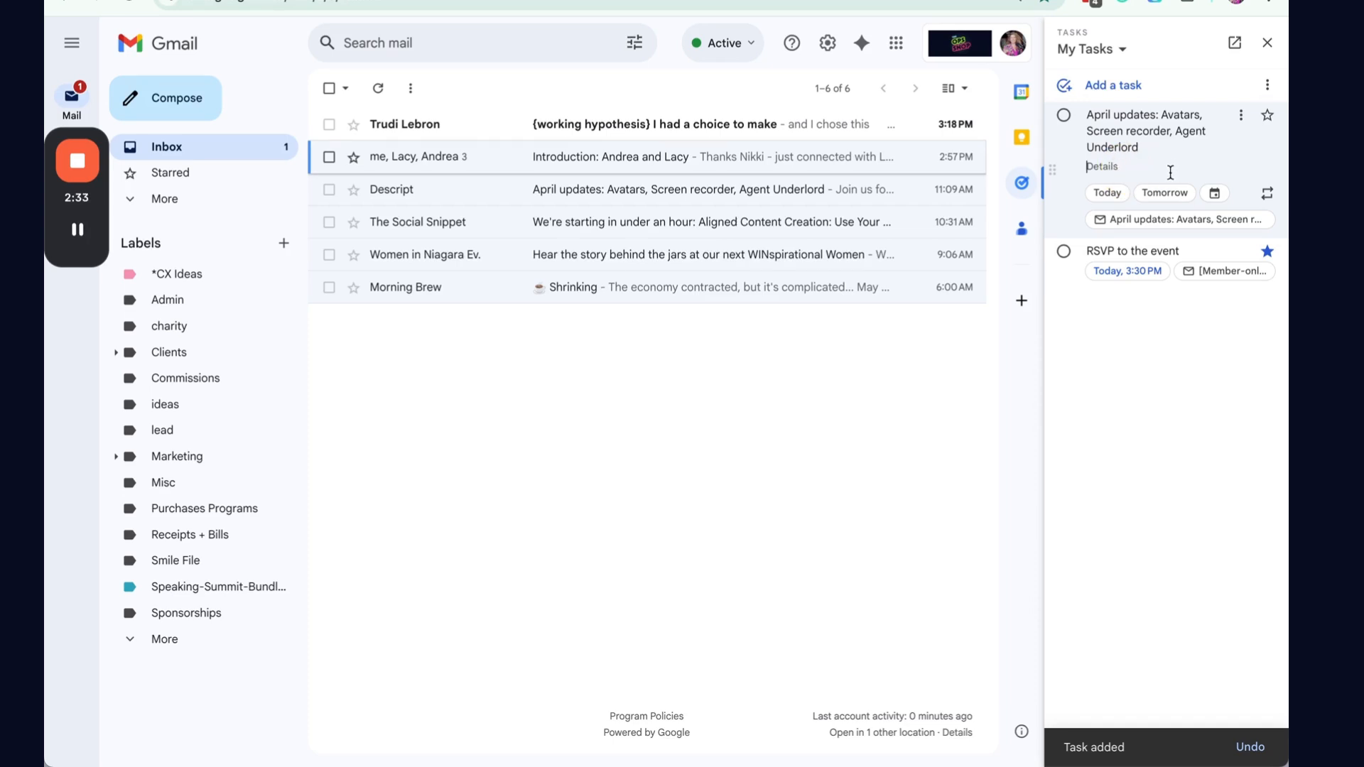
pyautogui.click(1214, 192)
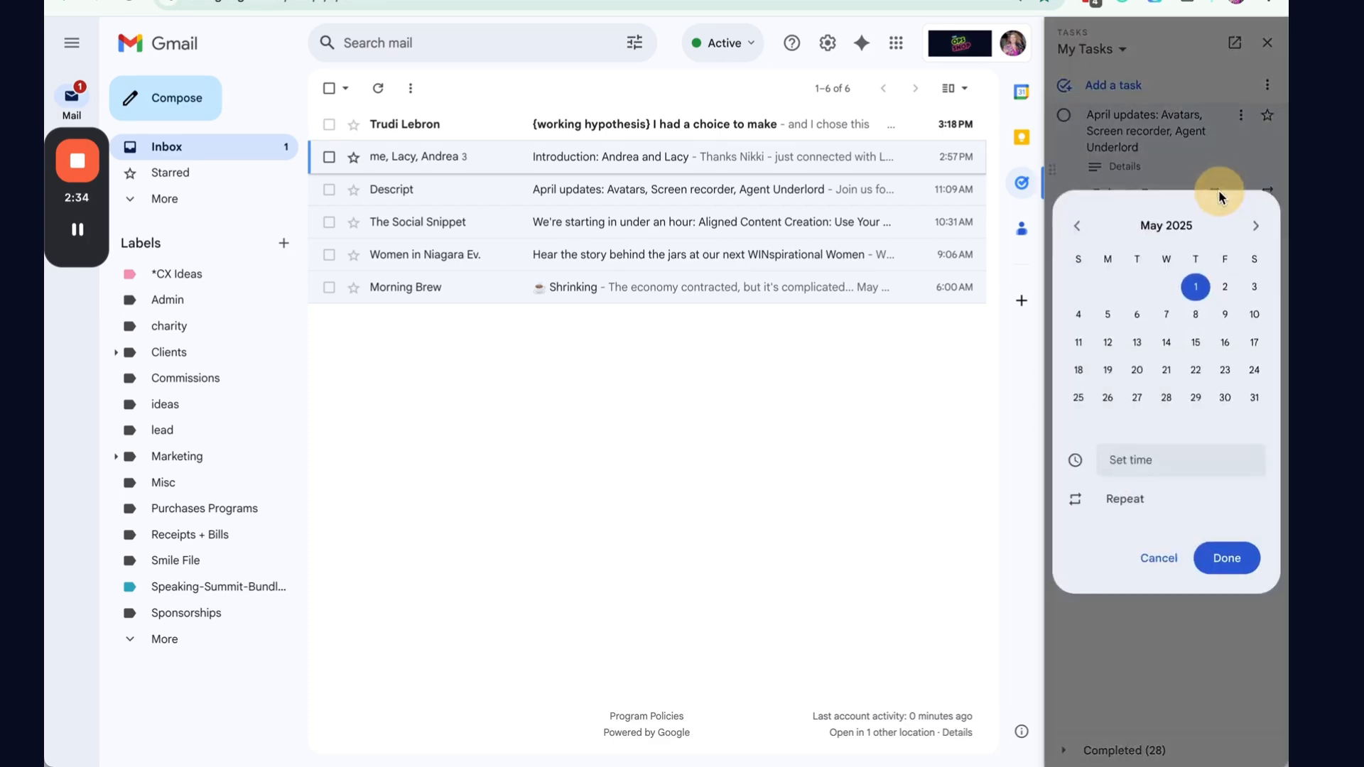
pyautogui.click(1196, 344)
pyautogui.click(1236, 460)
pyautogui.click(1194, 398)
pyautogui.click(1214, 558)
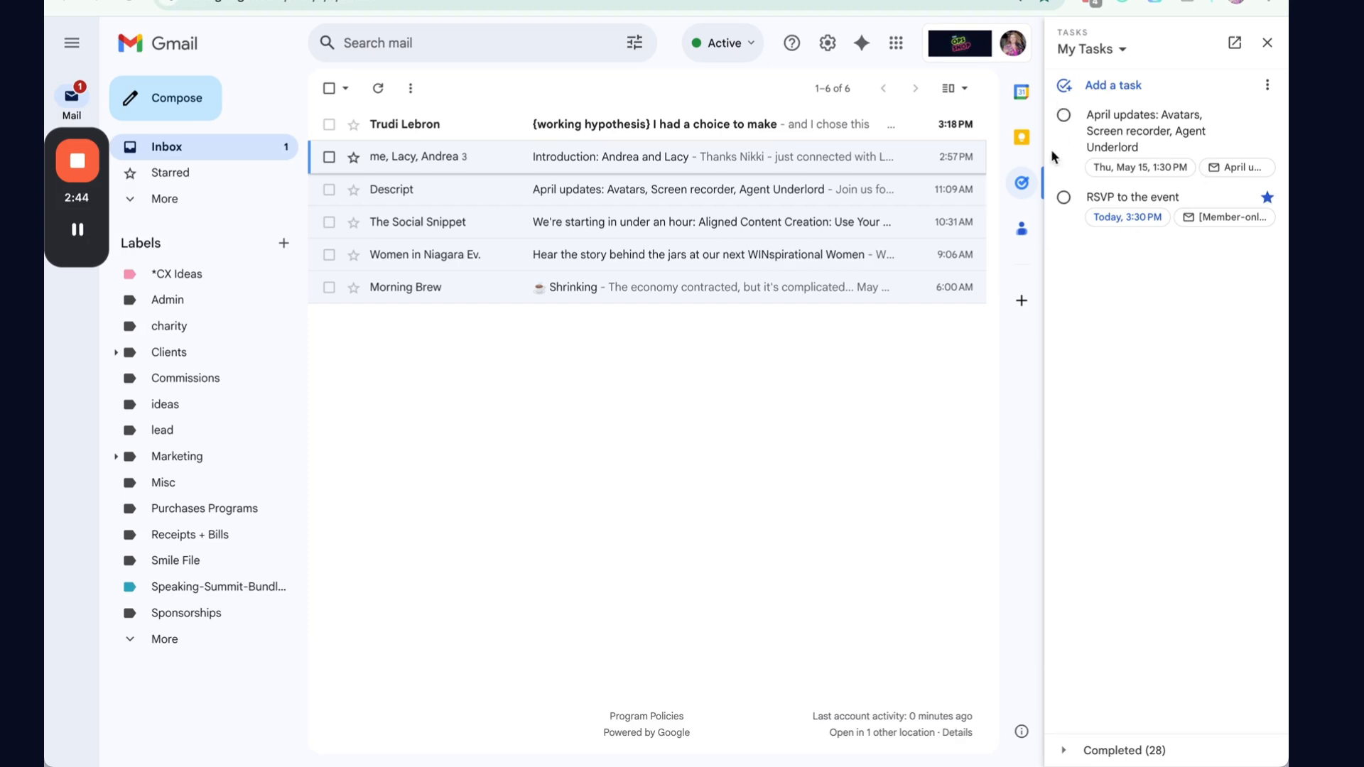
# Add the tasks "think of title", due tomorrow, and "send money to someone", due May 13.
pyautogui.click(1113, 88)
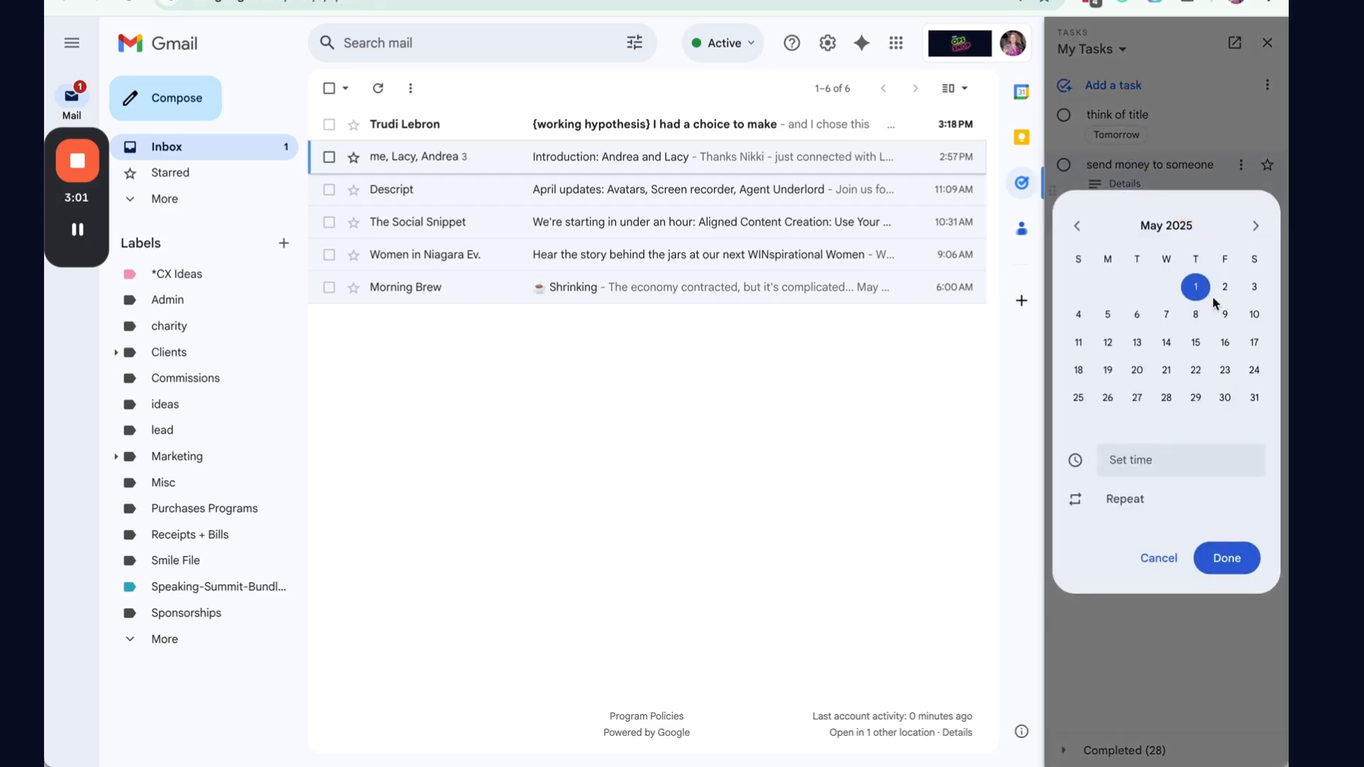
pyautogui.click(1145, 346)
pyautogui.click(1228, 561)
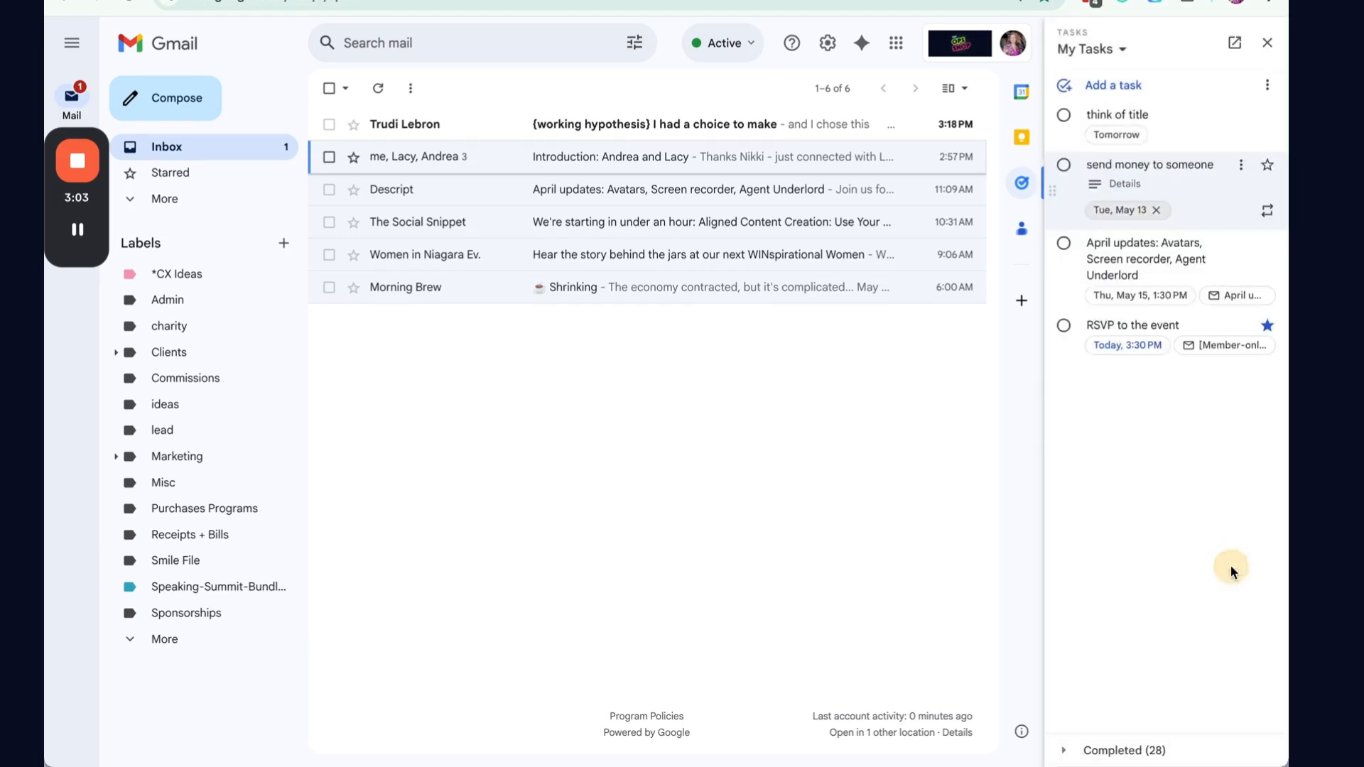
pyautogui.click(1140, 385)
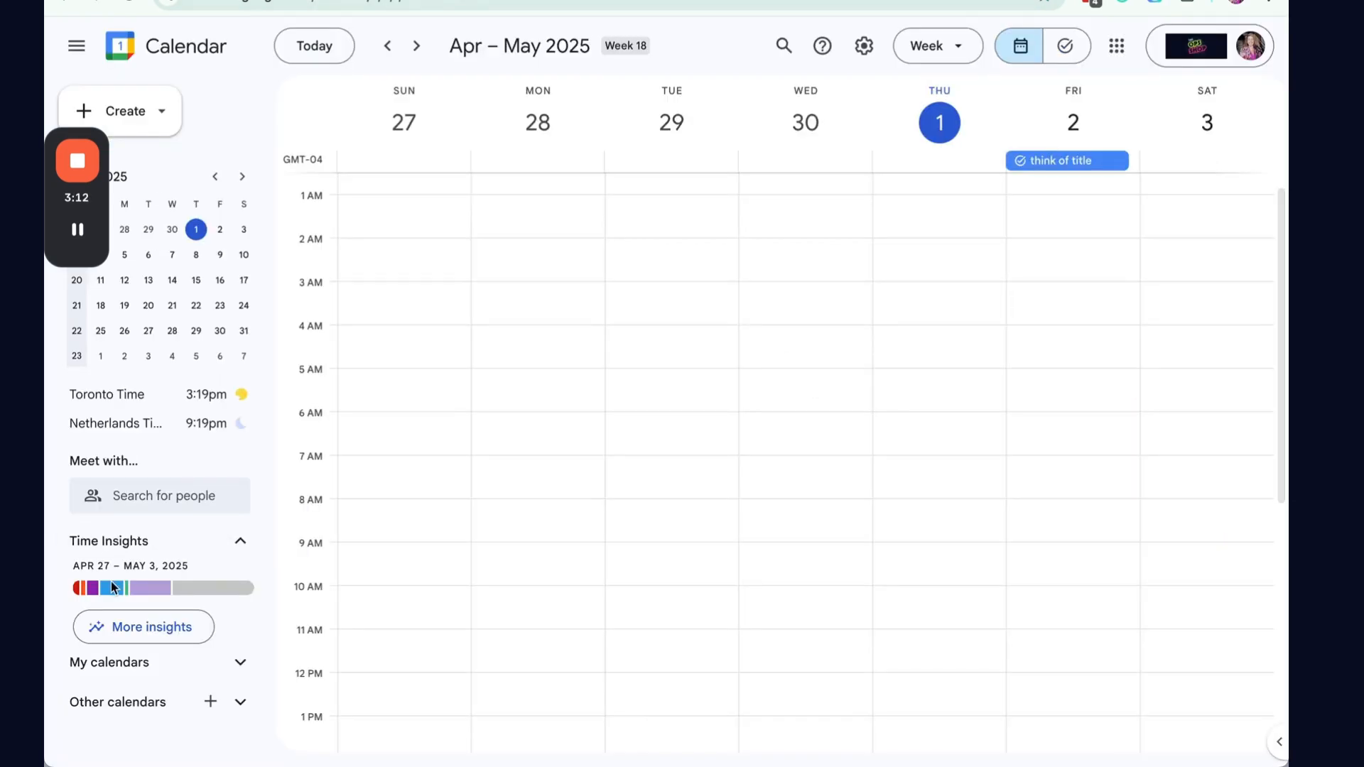
# In Google Calendar, expand My calendars to check that Tasks is enabled, and collapse it again.
pyautogui.click(242, 662)
pyautogui.scroll(-1, 234, 649)
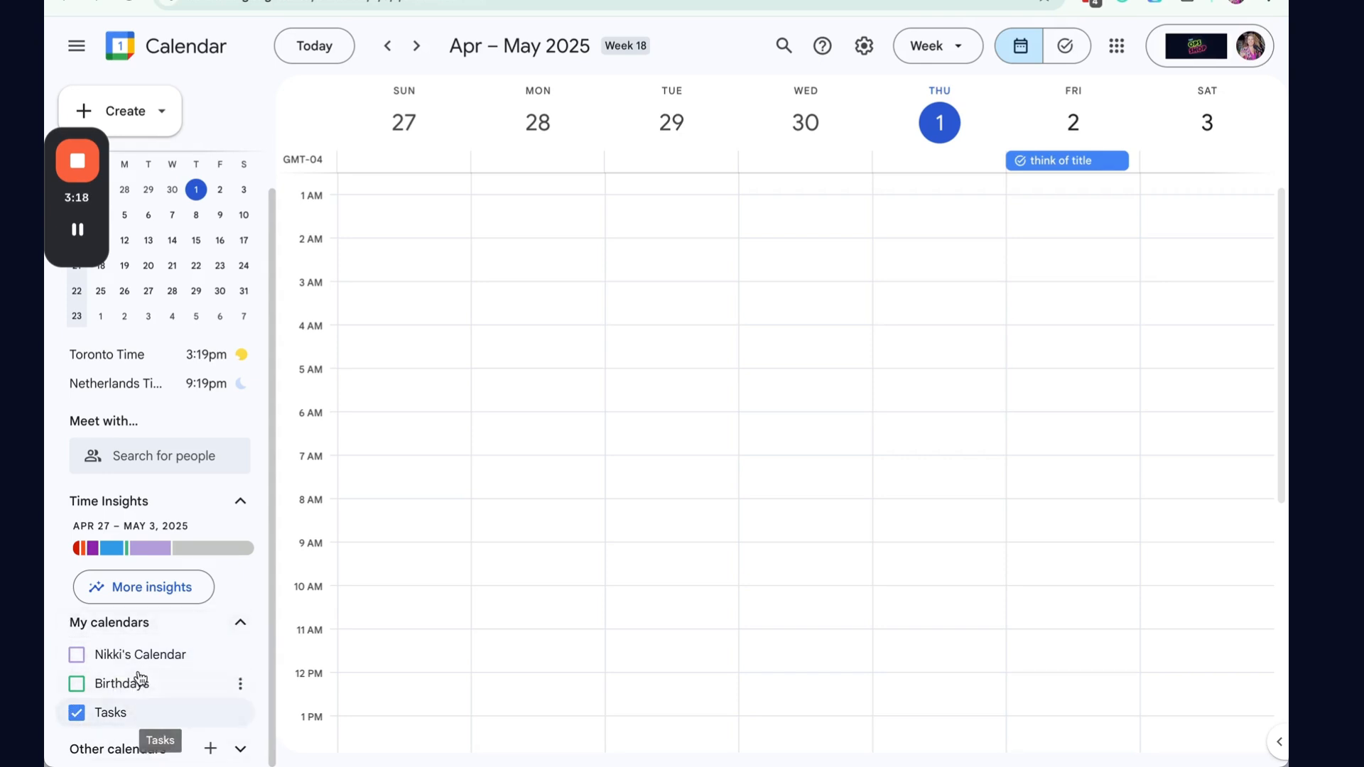
pyautogui.click(238, 625)
pyautogui.scroll(1, 952, 425)
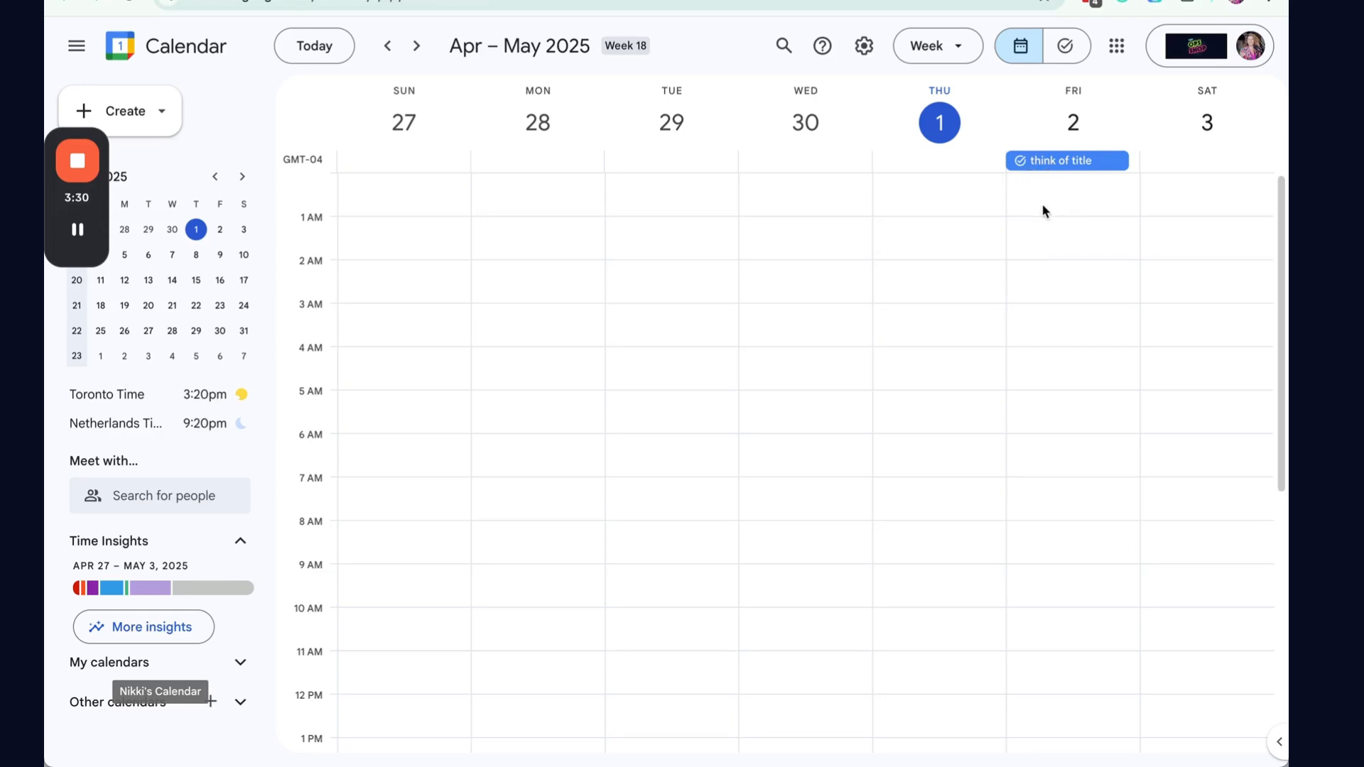
# View the details of "think of title" on May 2 and "send money to someone" on May 13.
pyautogui.click(1057, 164)
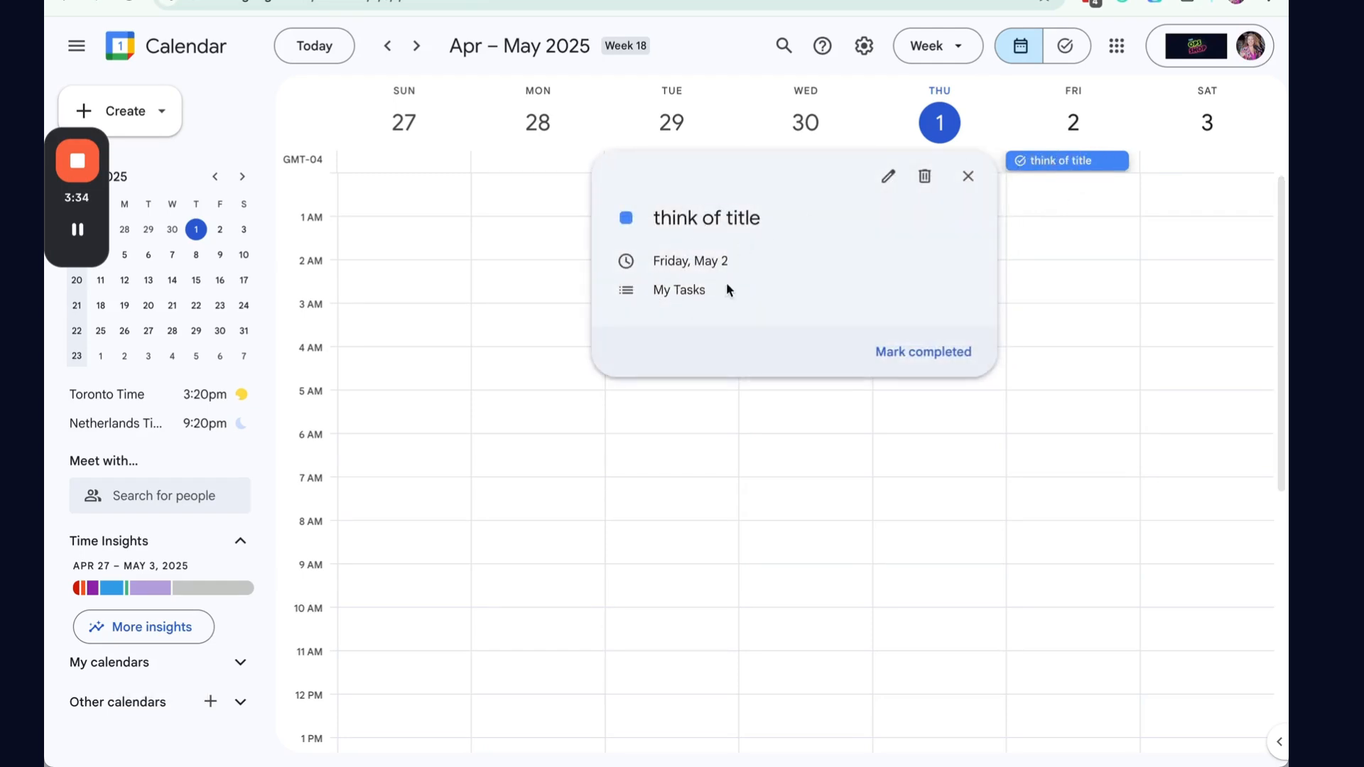
pyautogui.click(967, 176)
pyautogui.click(417, 46)
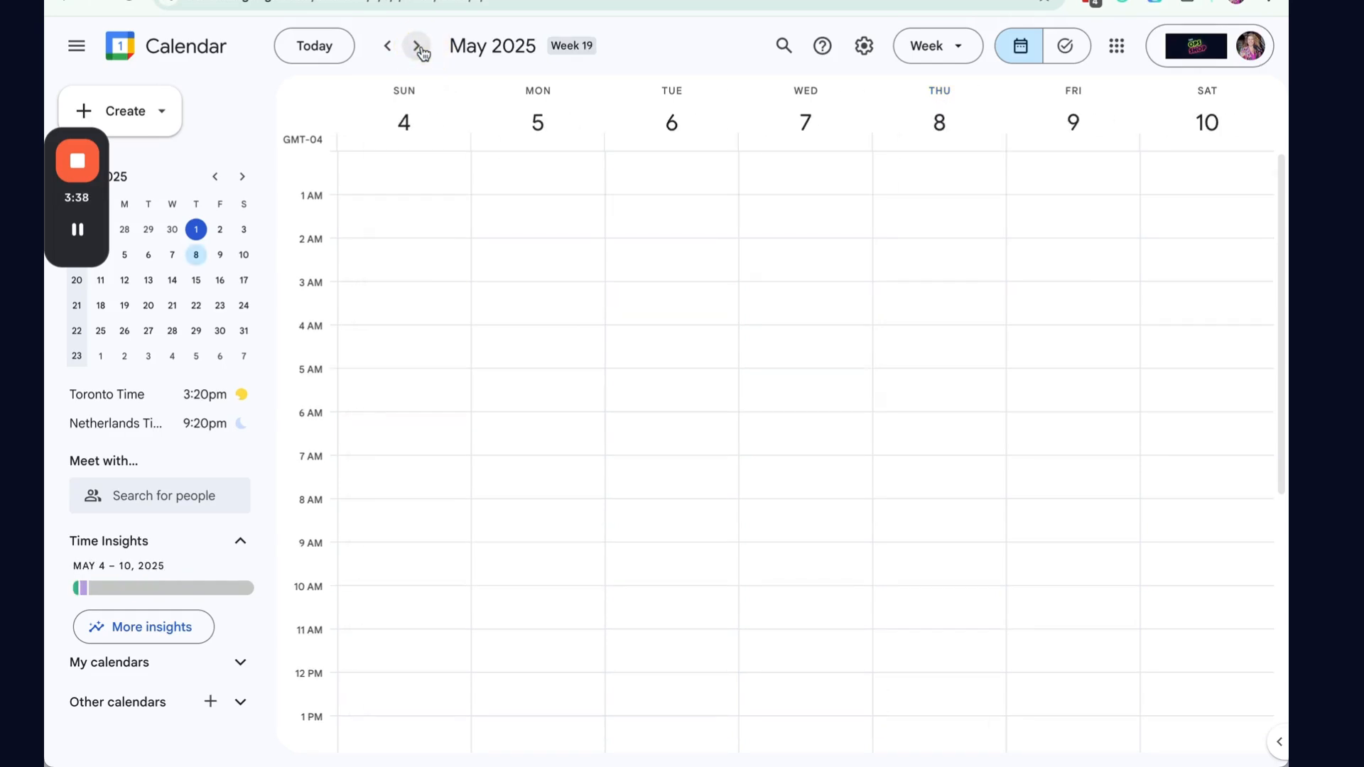
pyautogui.click(417, 46)
pyautogui.click(684, 168)
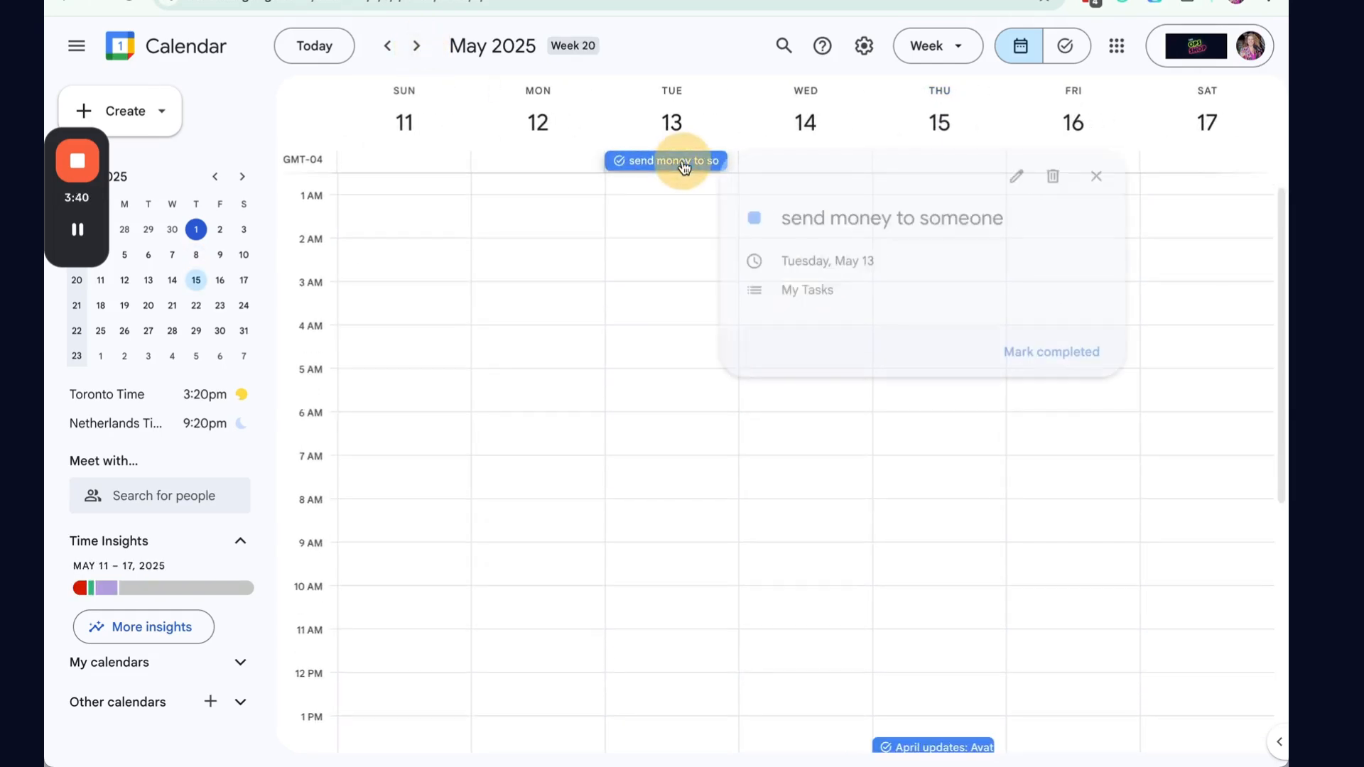
pyautogui.click(1114, 178)
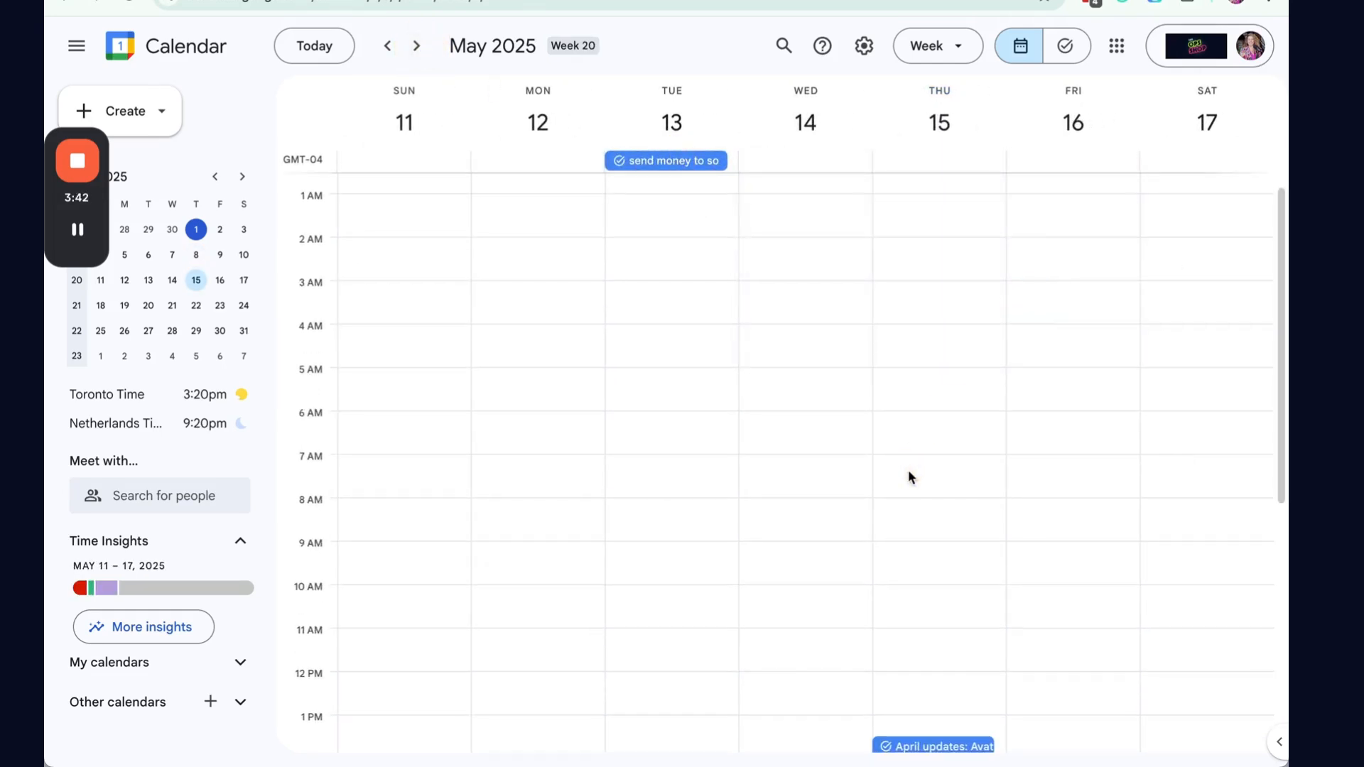
# View the "April updates" task on May 15, open its linked email, and close both.
pyautogui.scroll(-3, 909, 497)
pyautogui.click(928, 615)
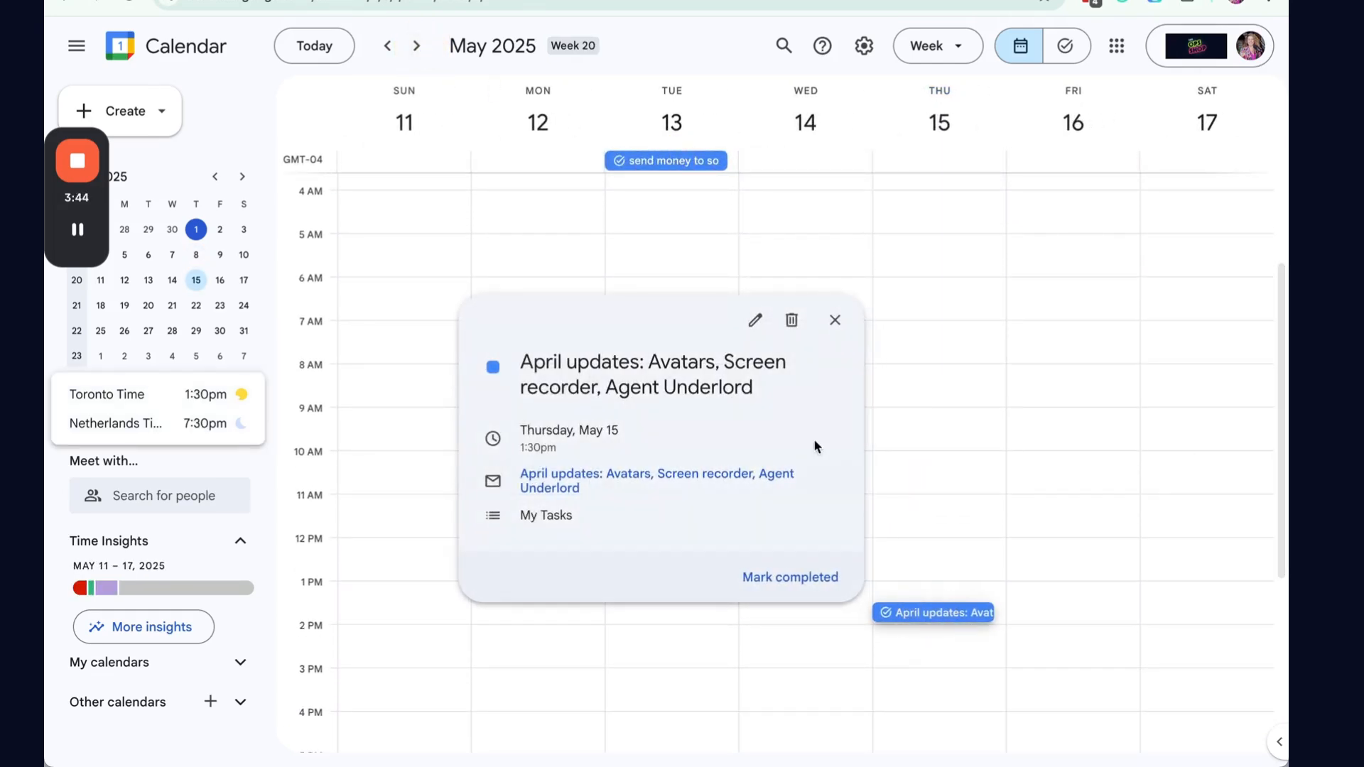
pyautogui.moveTo(564, 475); pyautogui.dragTo(567, 478)
pyautogui.click(567, 471)
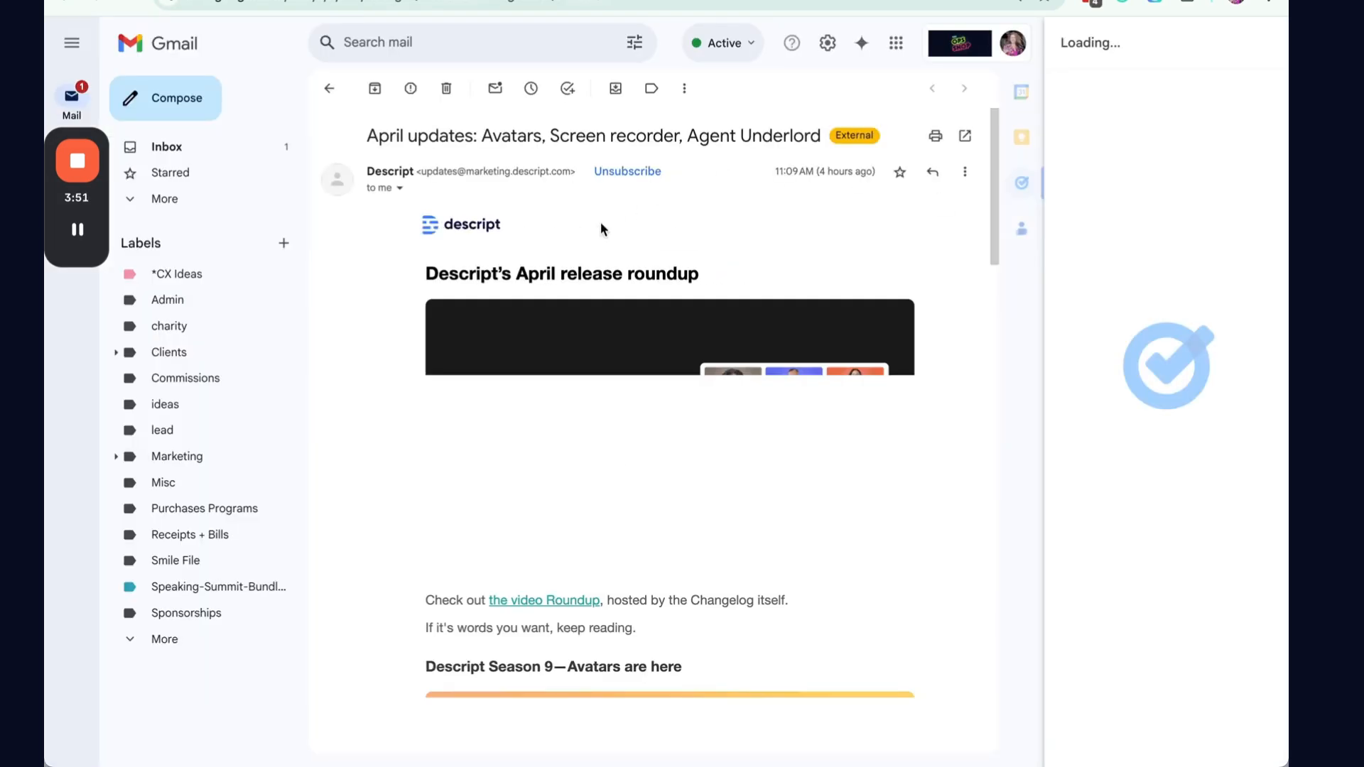
pyautogui.hotkey('ctrl', 'w')
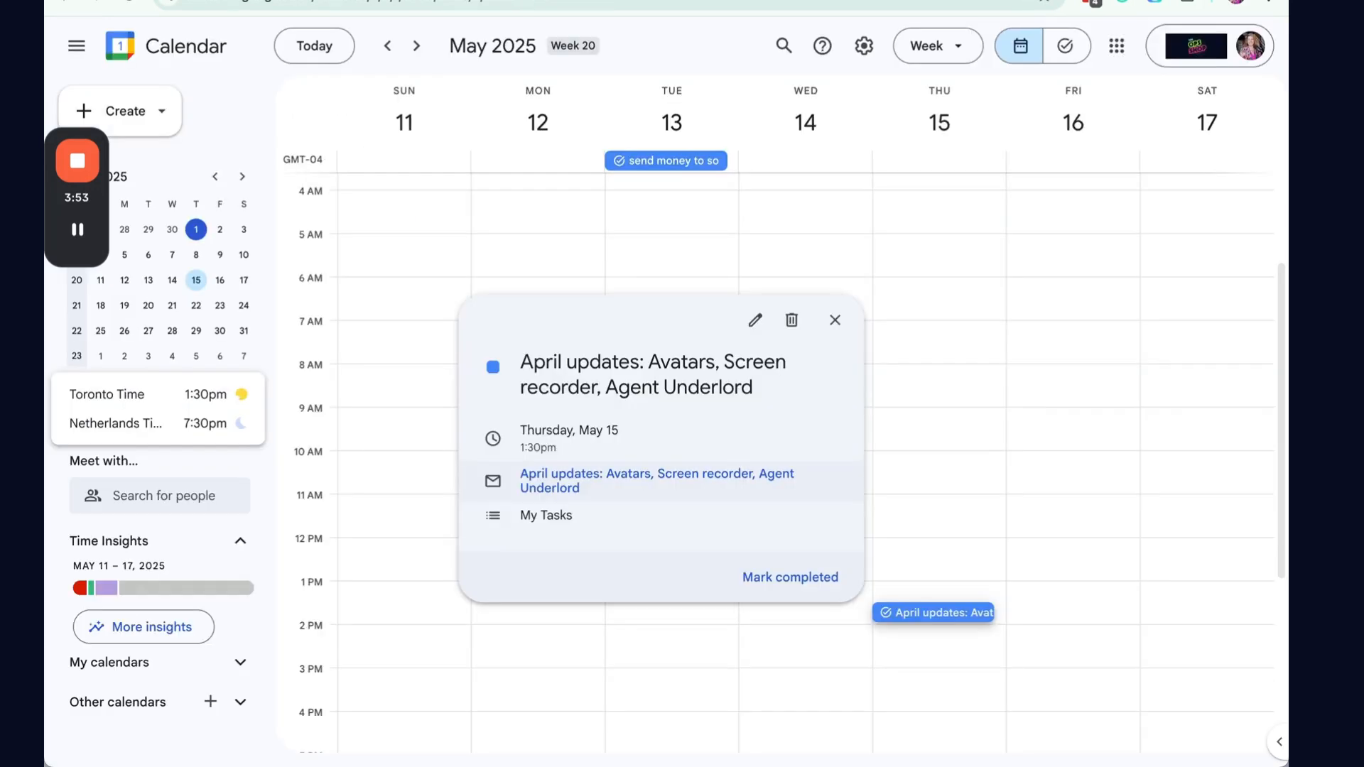
pyautogui.click(836, 322)
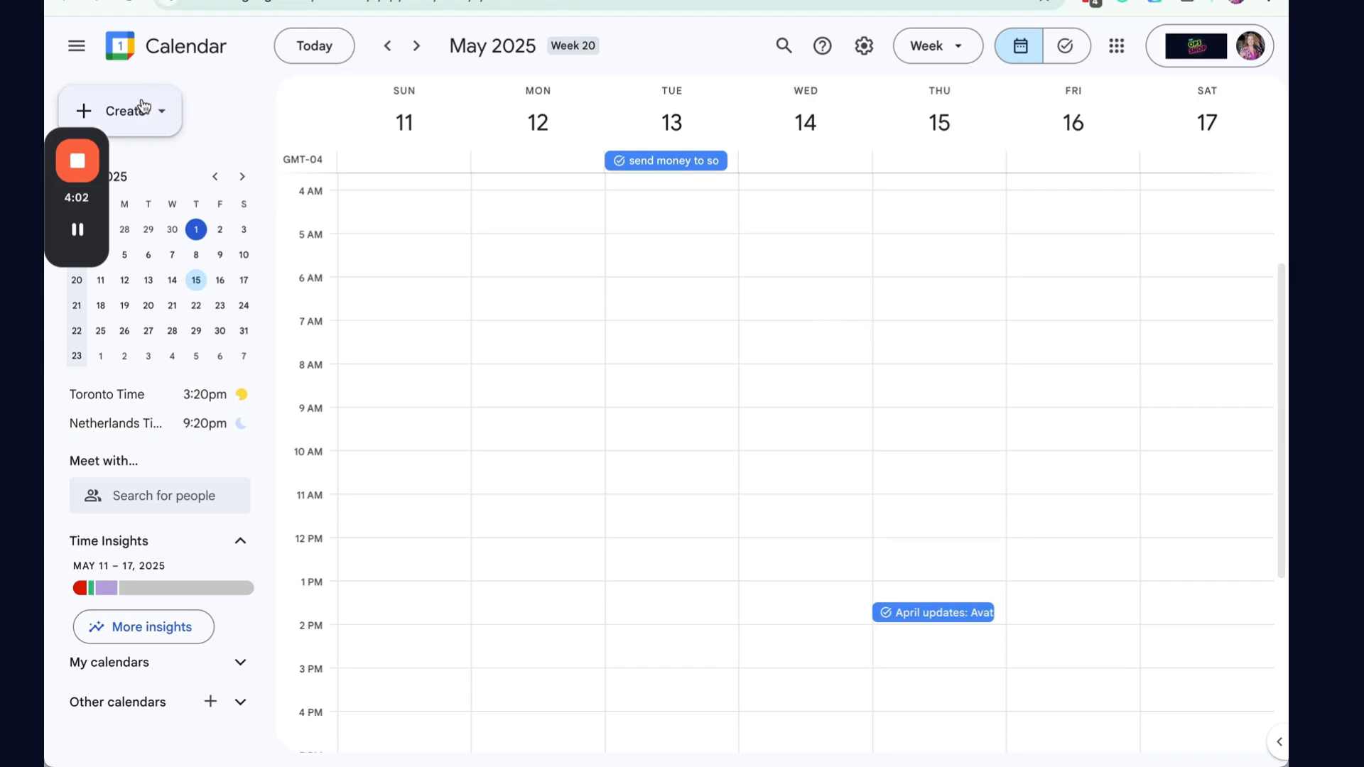
# In the current week, start a task titled "Book dinner at place" for May 2, 2025 at 8:00am.
pyautogui.press('t')
pyautogui.click(1059, 321)
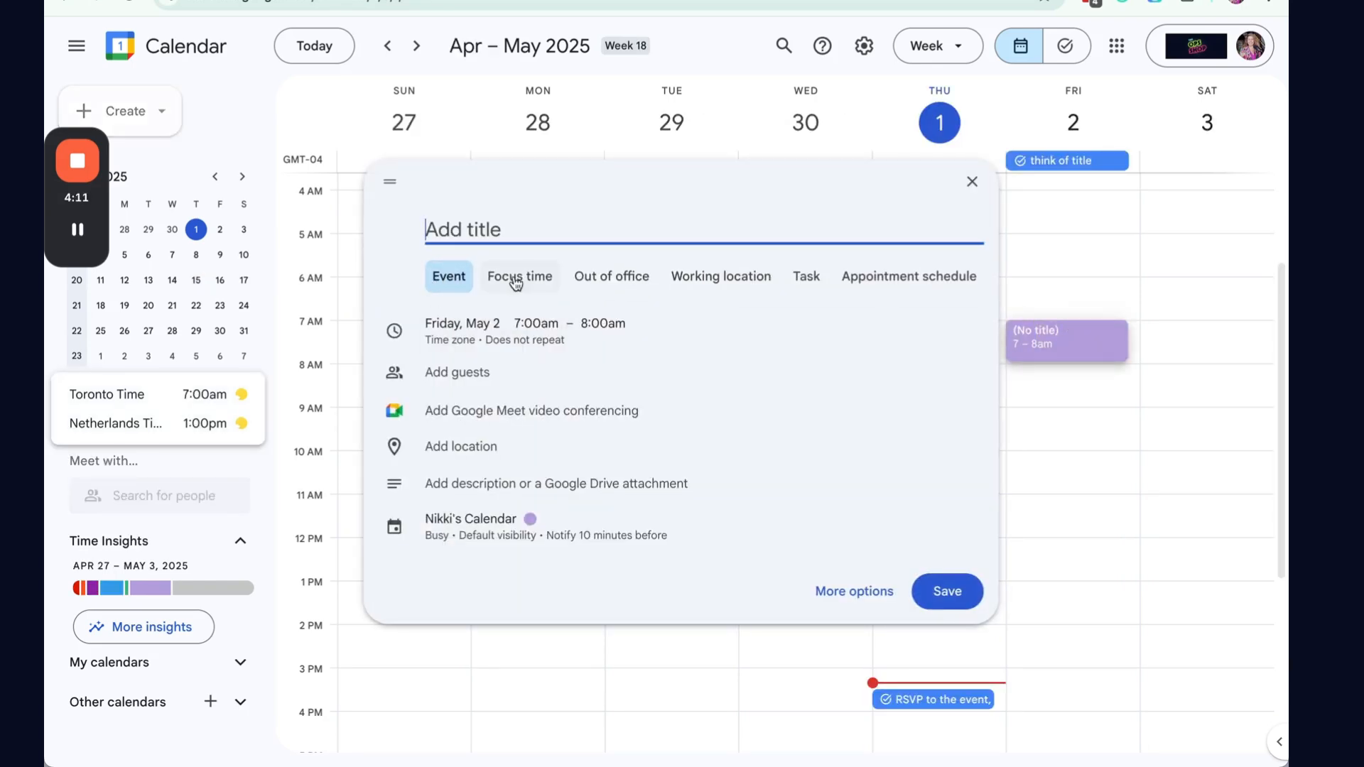
pyautogui.click(806, 277)
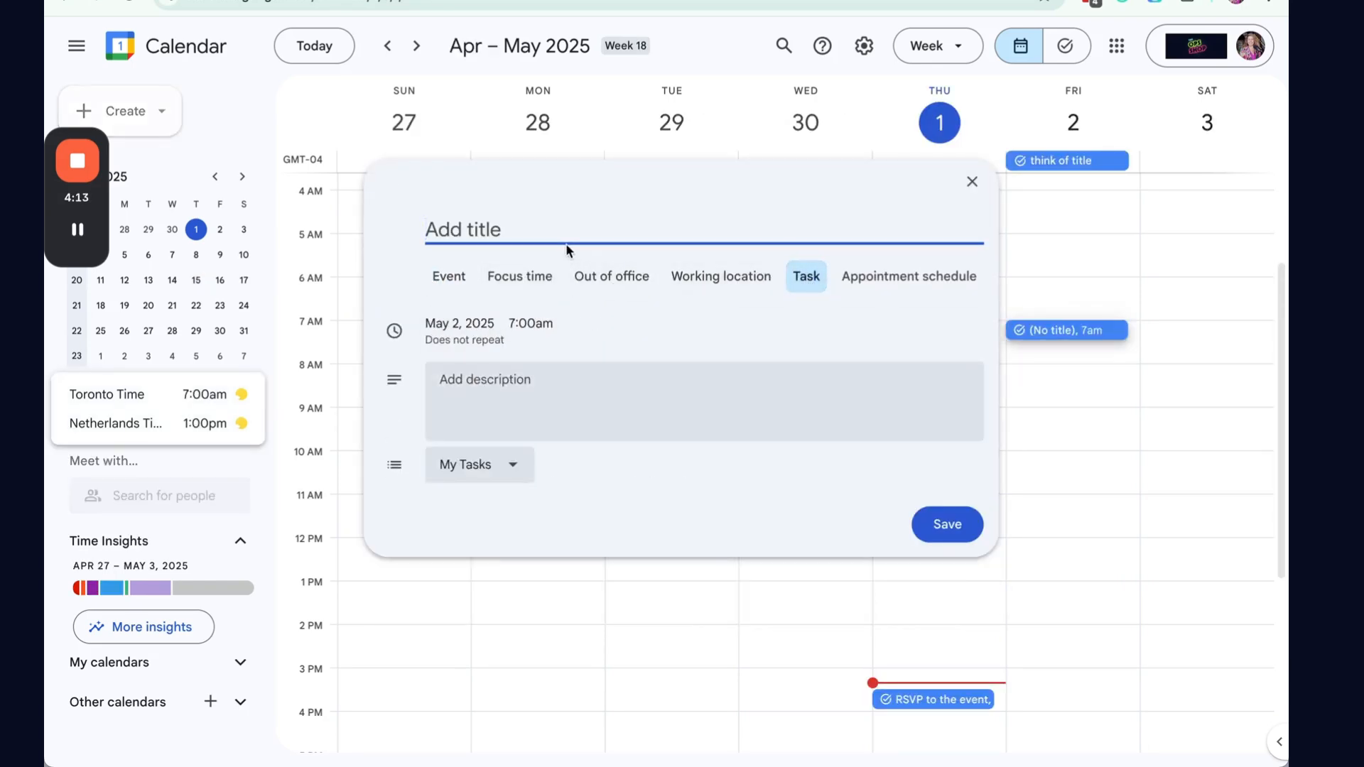
pyautogui.write('Book dinner at place')
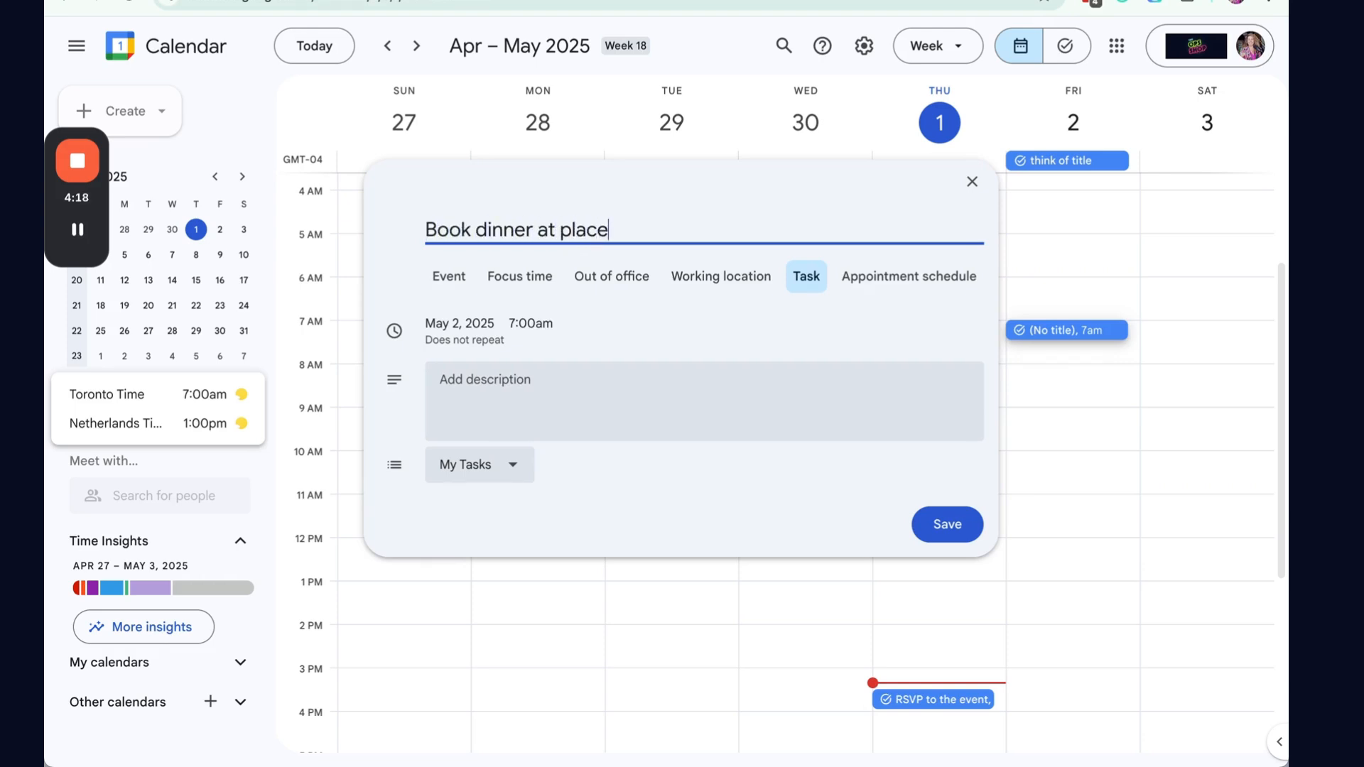
pyautogui.click(521, 323)
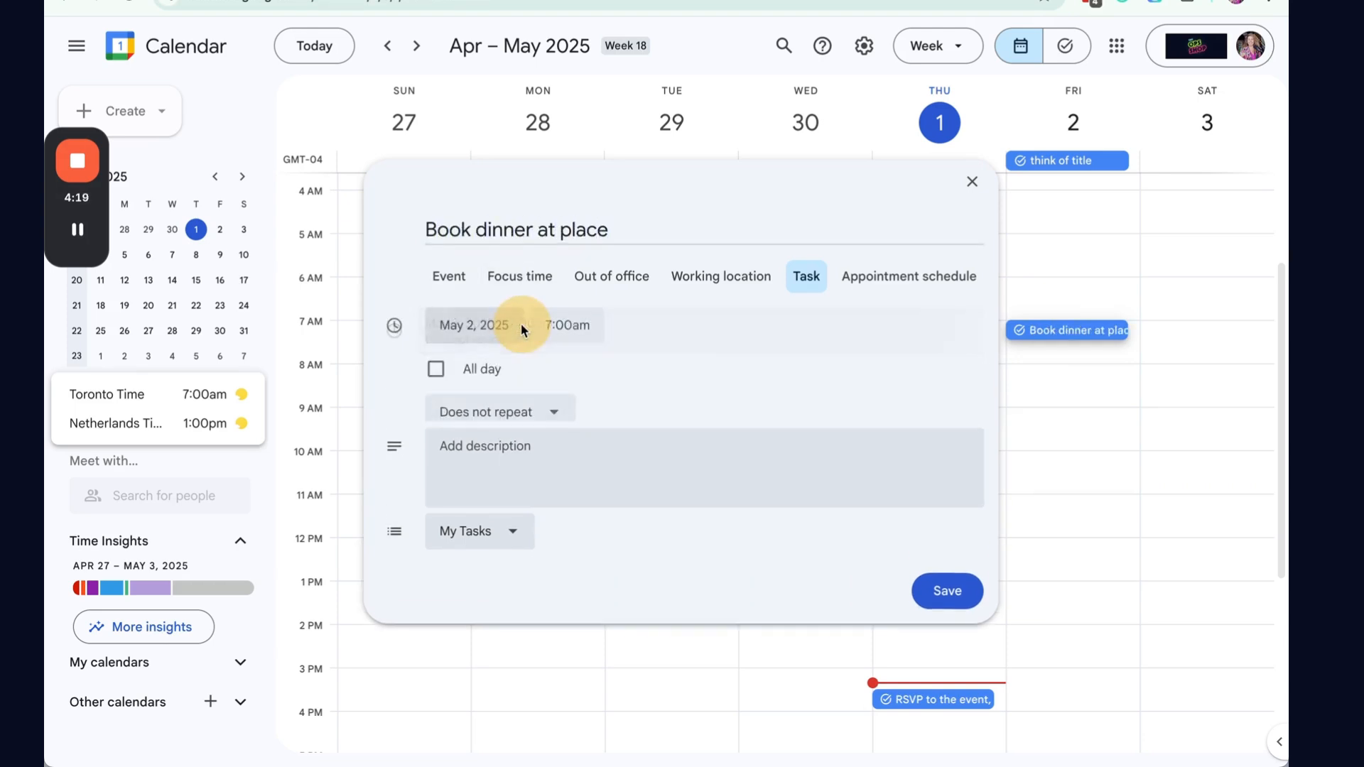
pyautogui.scroll(-3, 588, 413)
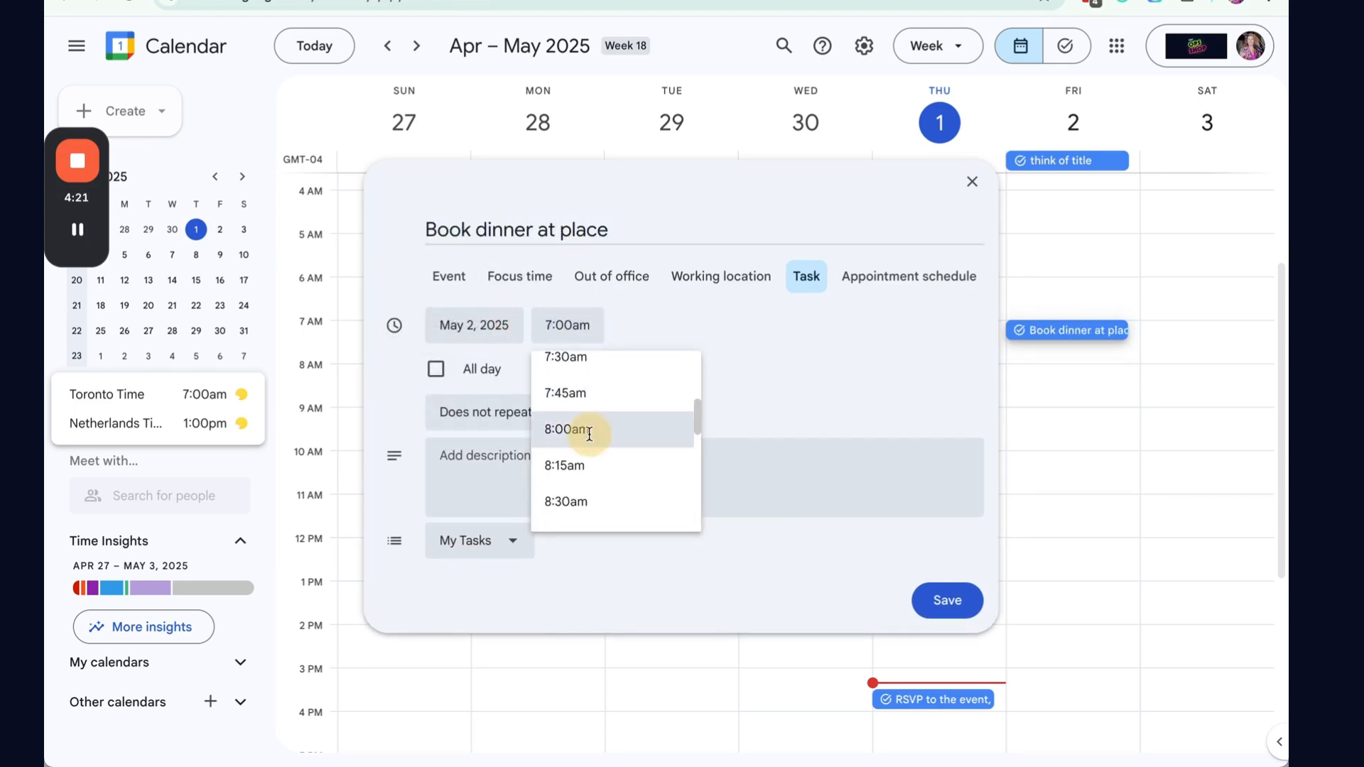
pyautogui.click(588, 430)
# Add the description "details details" to the dinner task and save it in the My Tasks list.
pyautogui.click(520, 463)
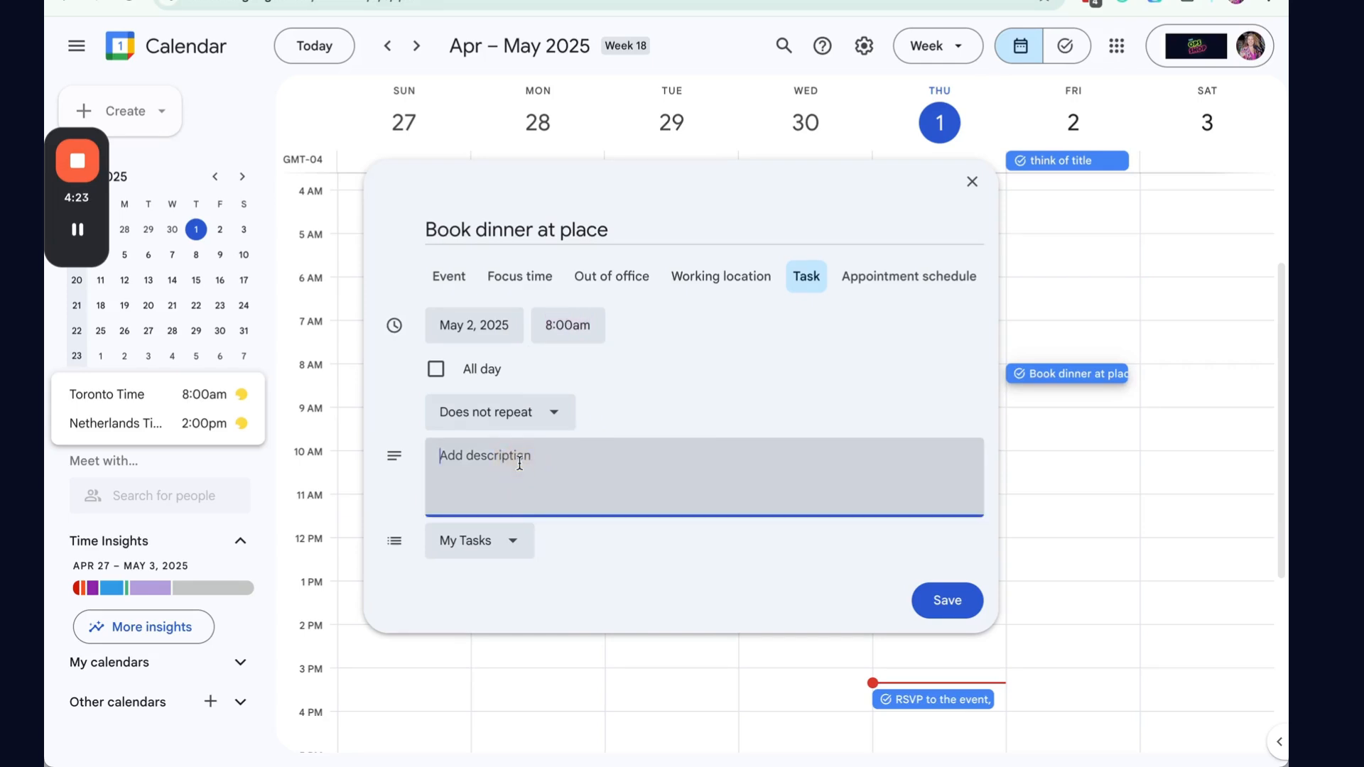
pyautogui.write('details details')
pyautogui.click(511, 547)
pyautogui.click(505, 542)
pyautogui.click(964, 600)
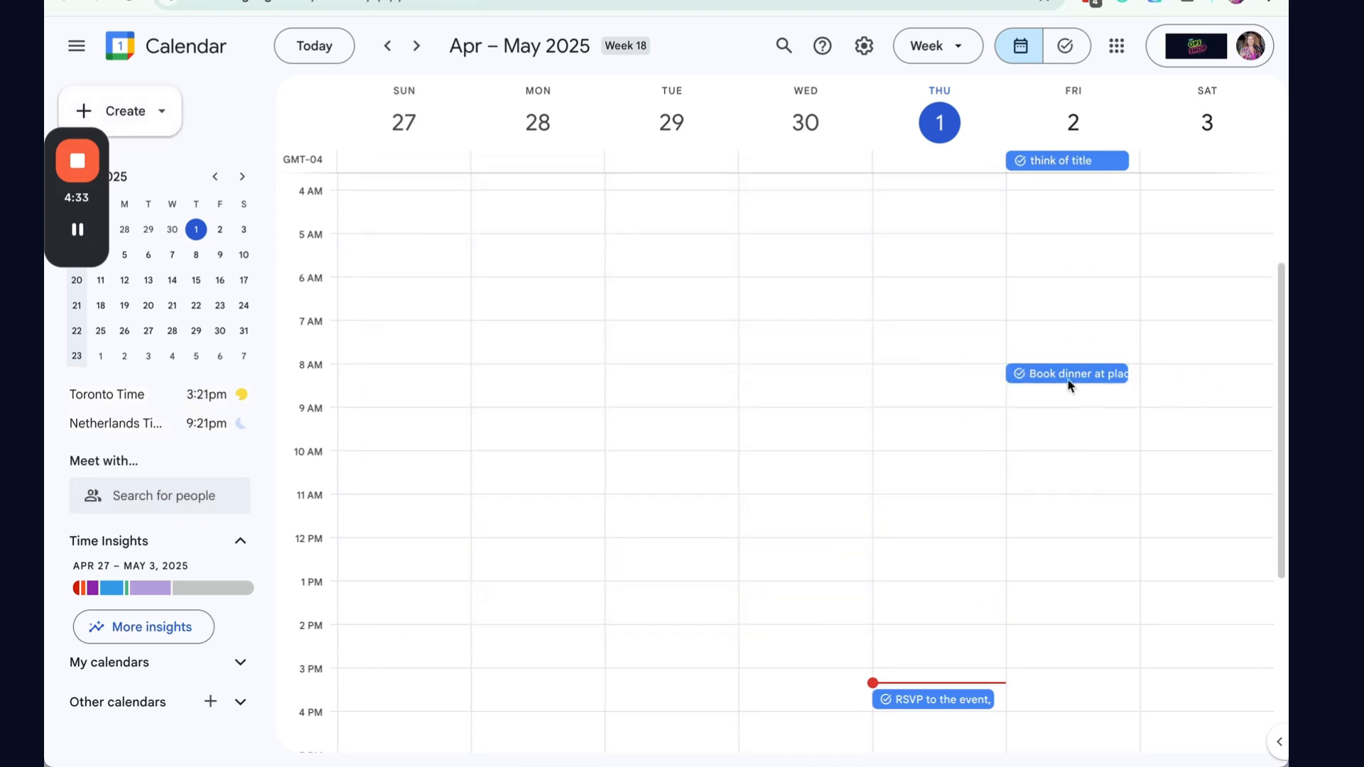
# Switch to Gmail to check the dinner task in My Tasks, and look through the task list in the Google Tasks mobile app.
pyautogui.click(213, 1)
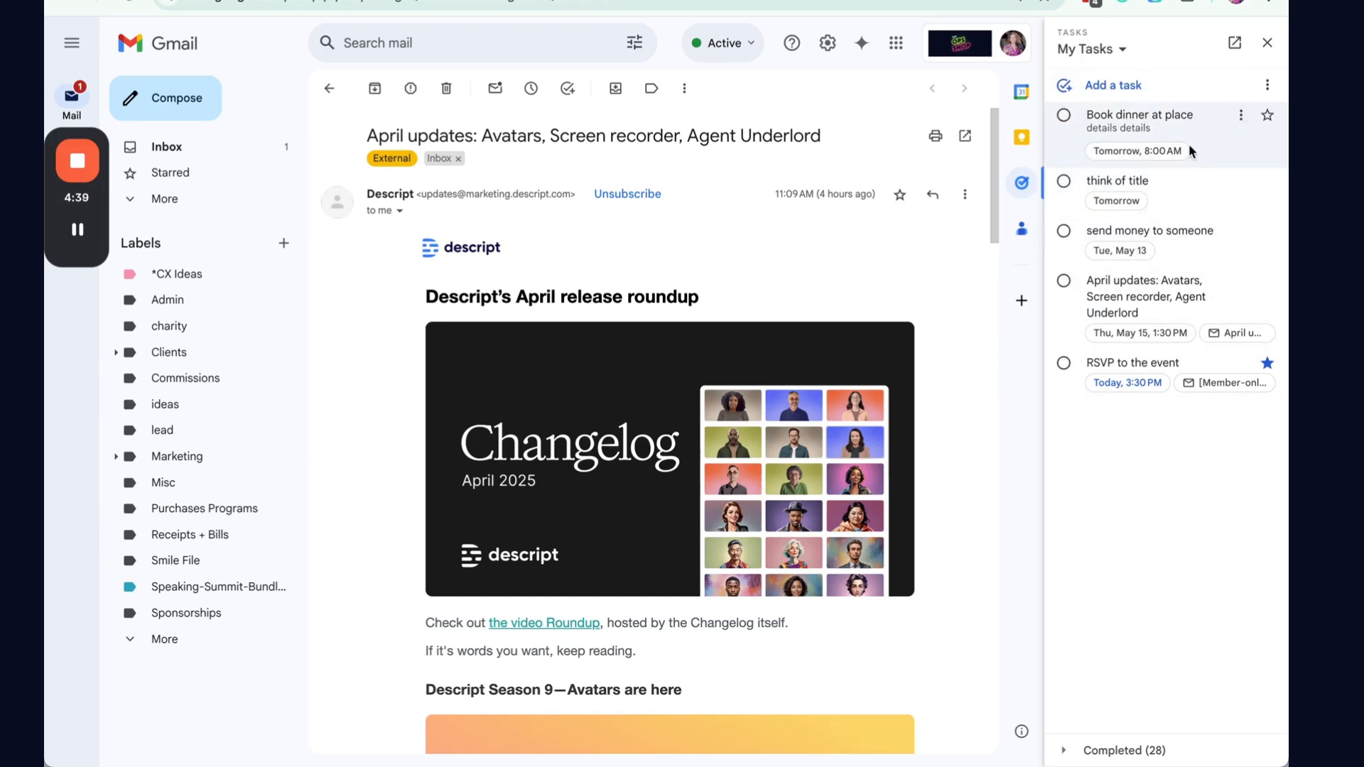
pyautogui.click(341, 1)
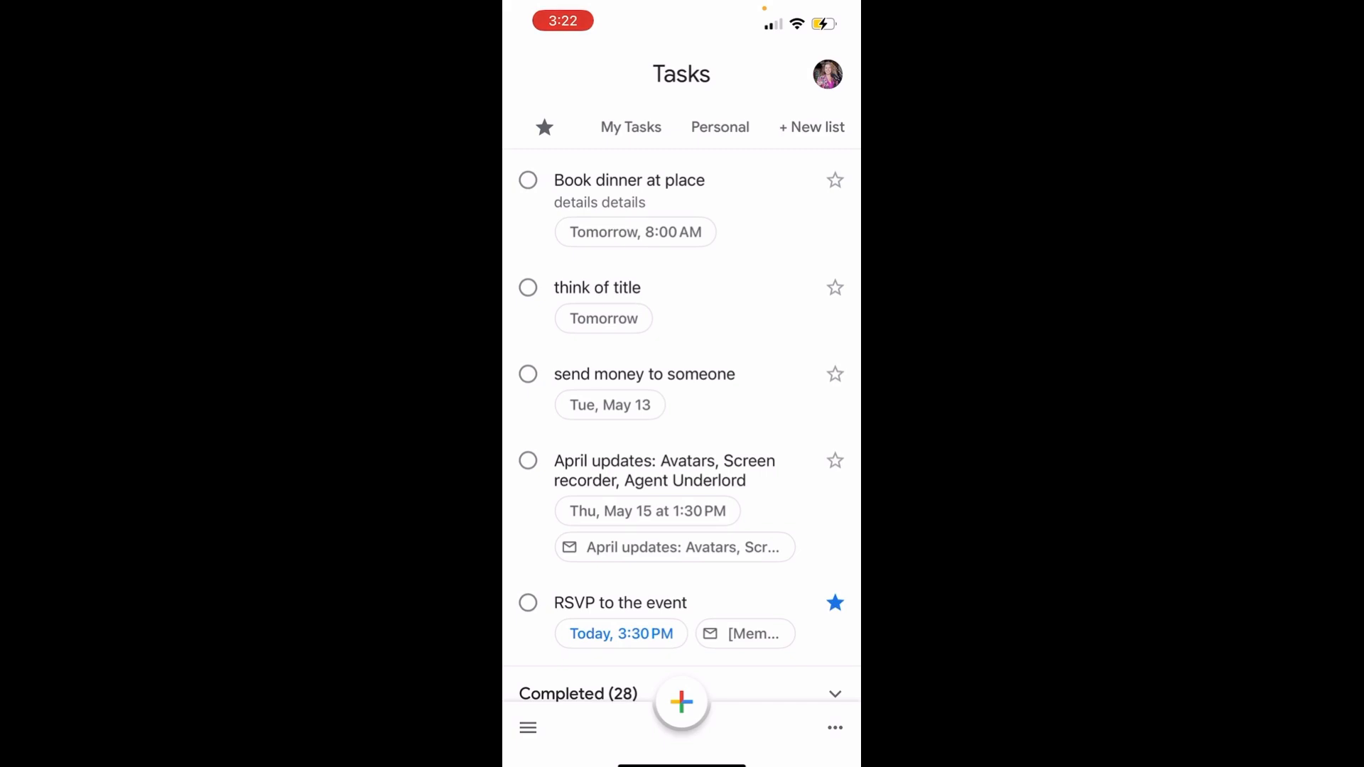
pyautogui.scroll(-2, 682, 426)
pyautogui.scroll(3, 682, 426)
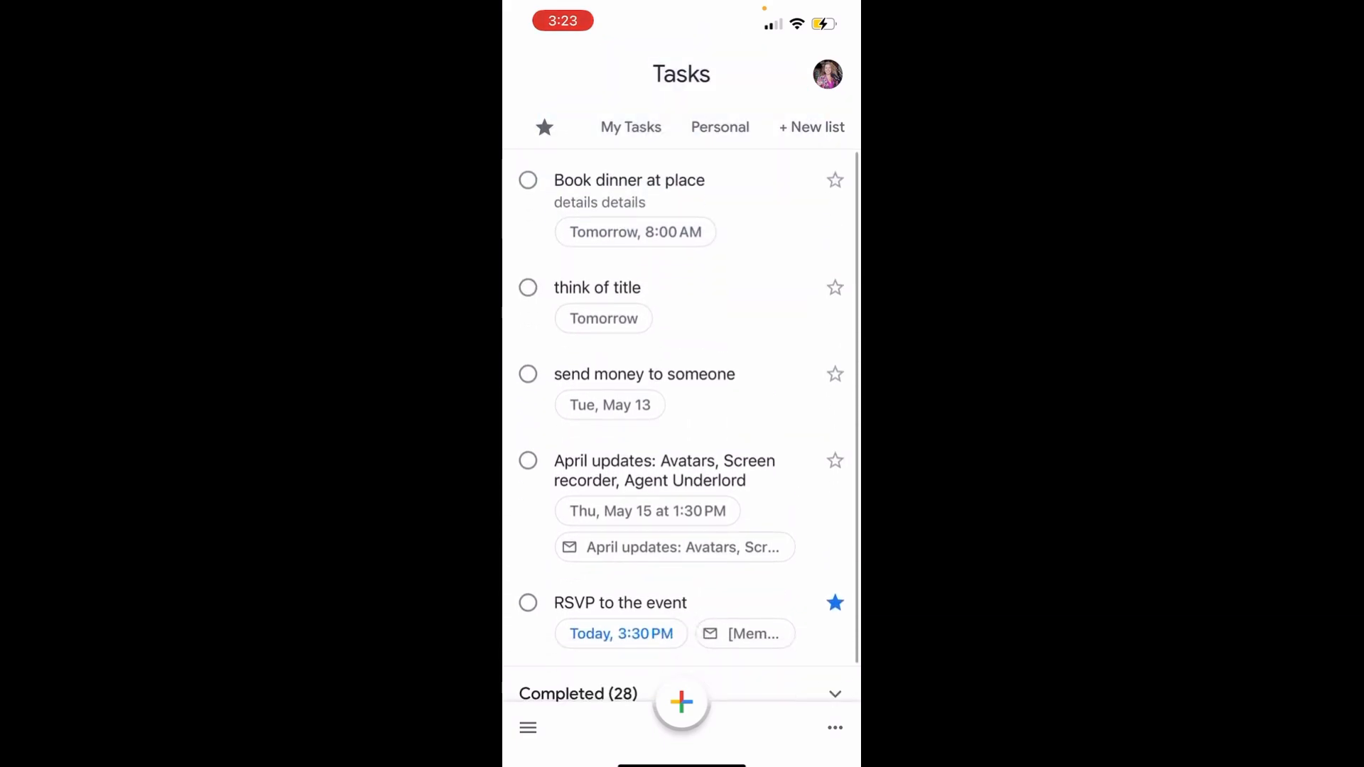